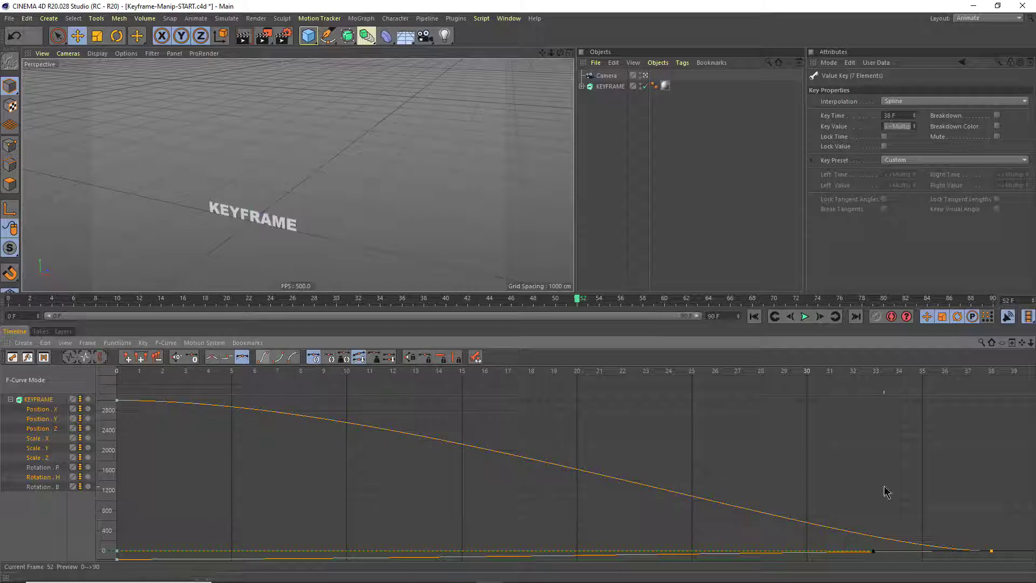
Step: Switch to the Standard layout and bring up the Interpolation-START project
drag(966, 507, 1004, 566)
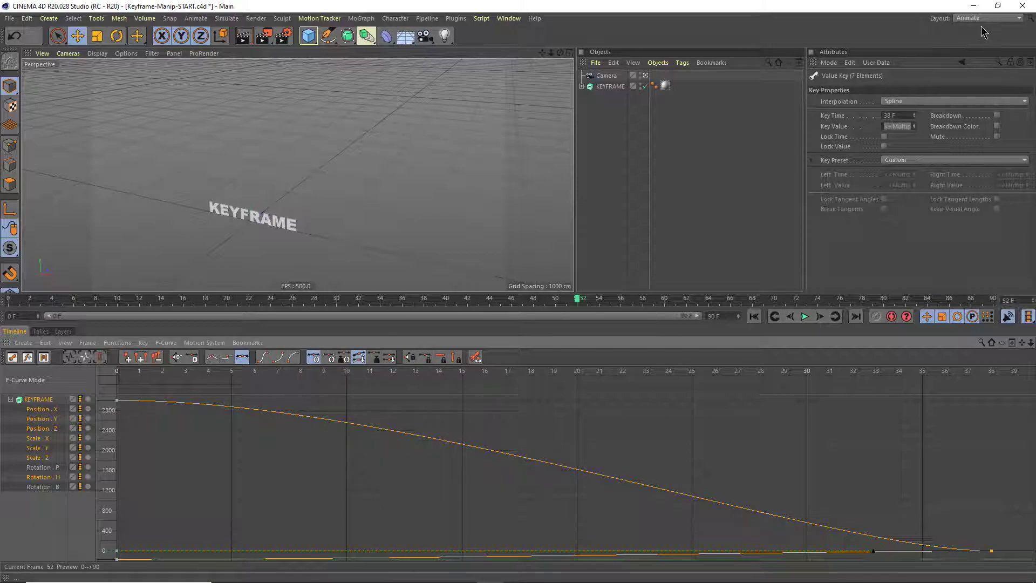
click(964, 21)
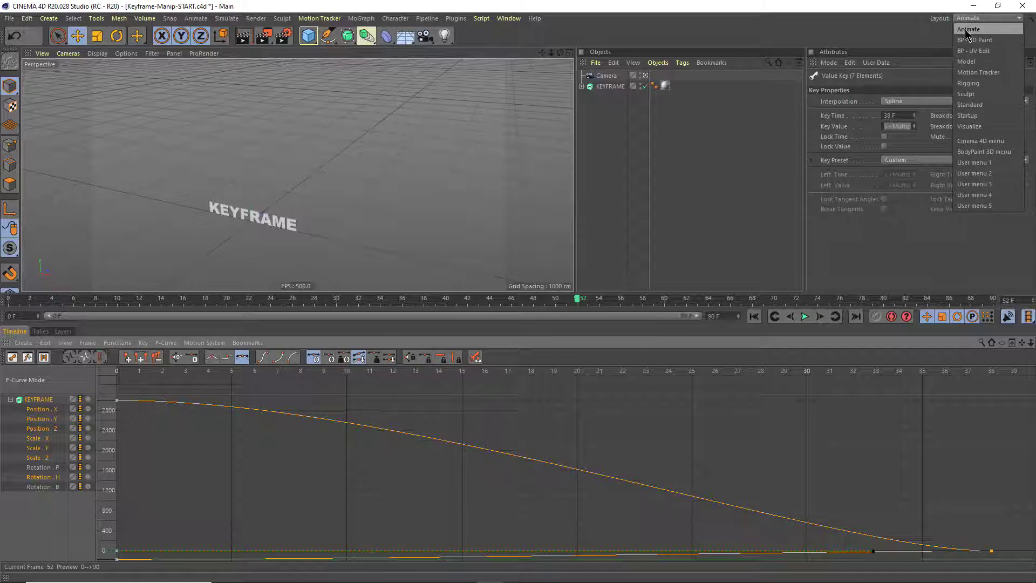
click(968, 108)
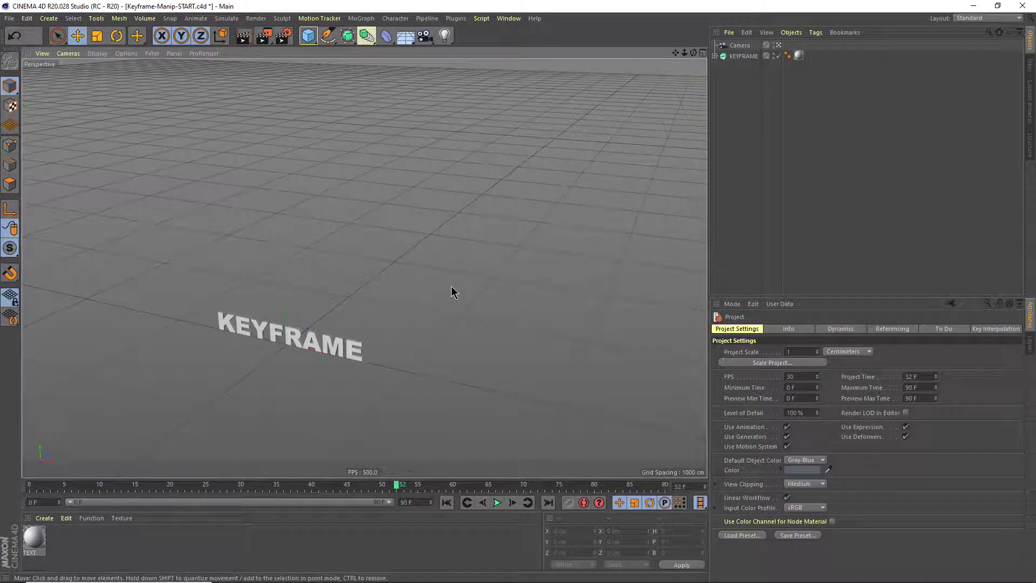
key(v)
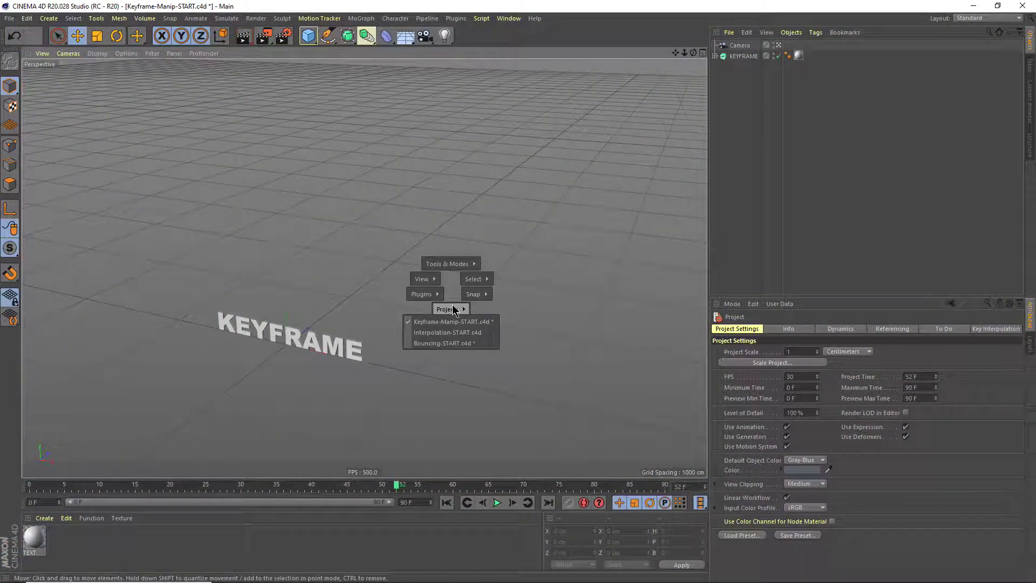
click(451, 332)
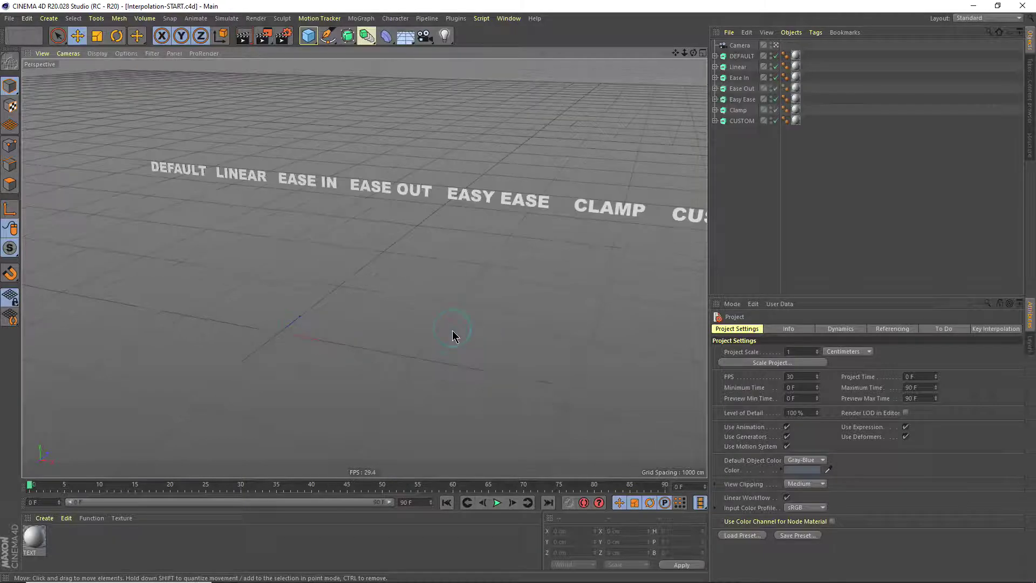
Step: Play the animation while orbiting the text labels, stopping at frame 65
scroll(403, 293, down, 3)
scroll(332, 325, down, 2)
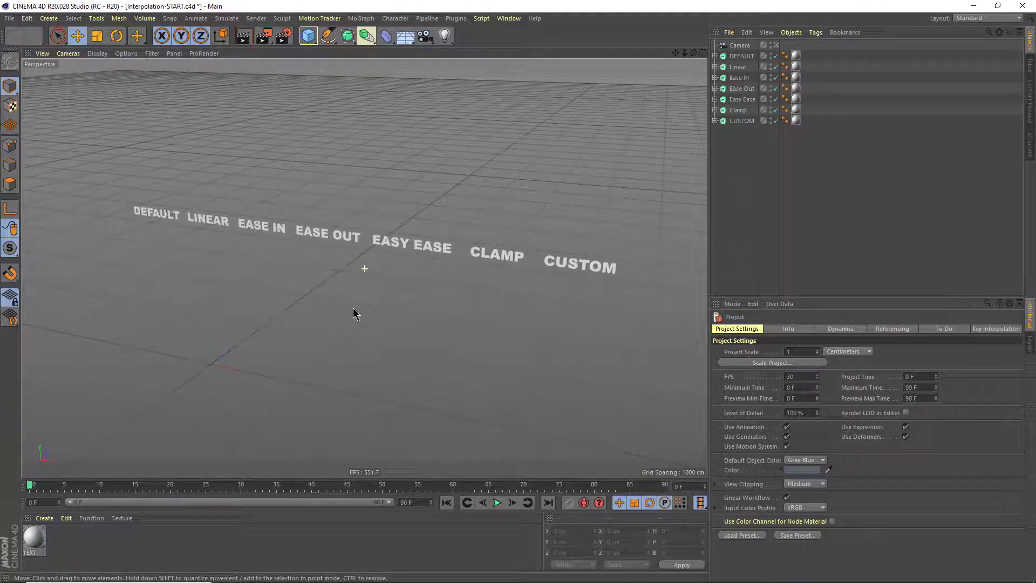
scroll(353, 307, up, 2)
scroll(365, 332, up, 1)
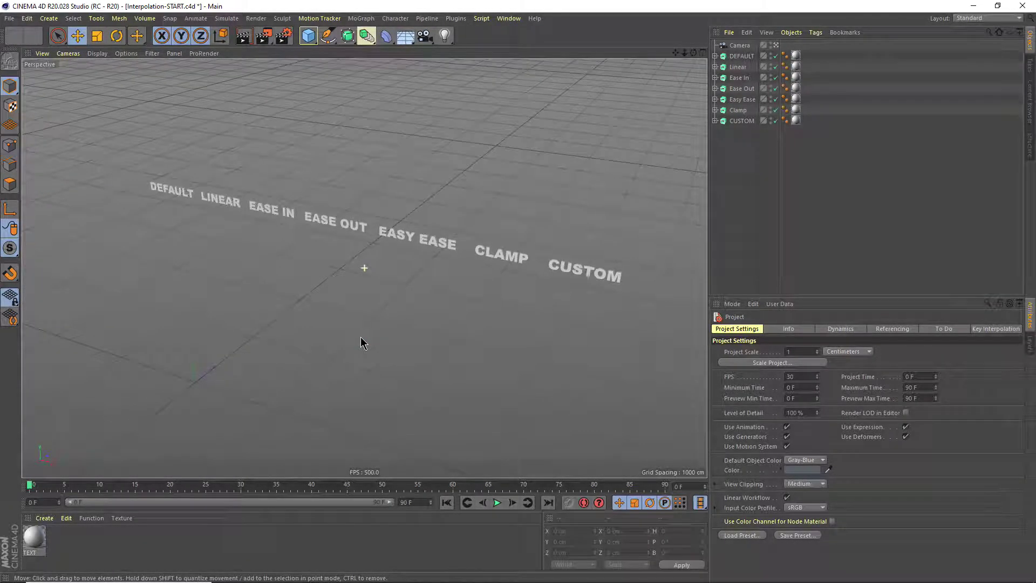
click(496, 503)
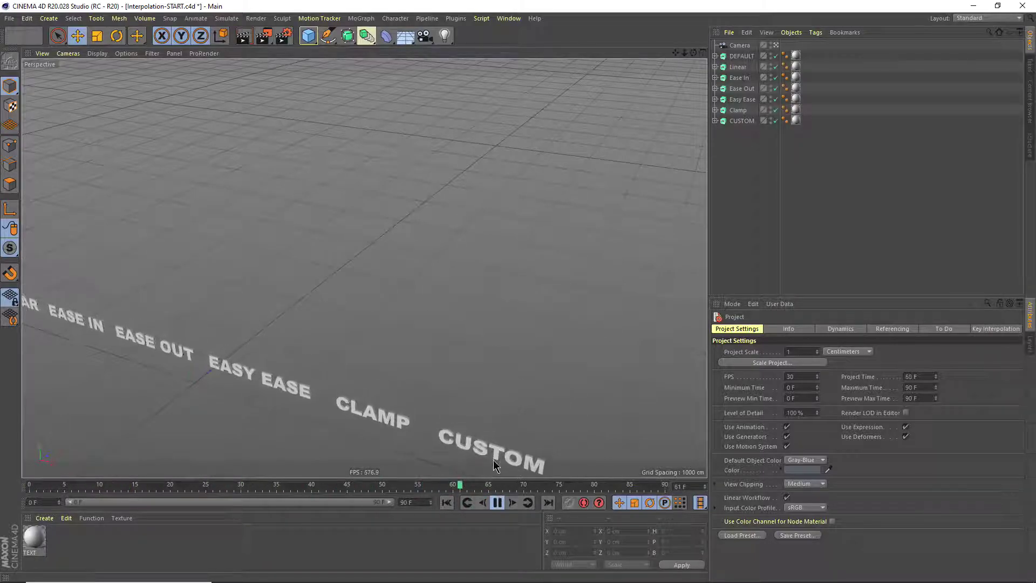
mouse_move(422, 393)
alt+middle_down()
mouse_move(546, 254)
mouse_move(540, 268)
alt+middle_up()
mouse_move(539, 268)
alt+mouse_down()
mouse_move(499, 292)
mouse_move(444, 297)
mouse_move(444, 322)
alt+mouse_up()
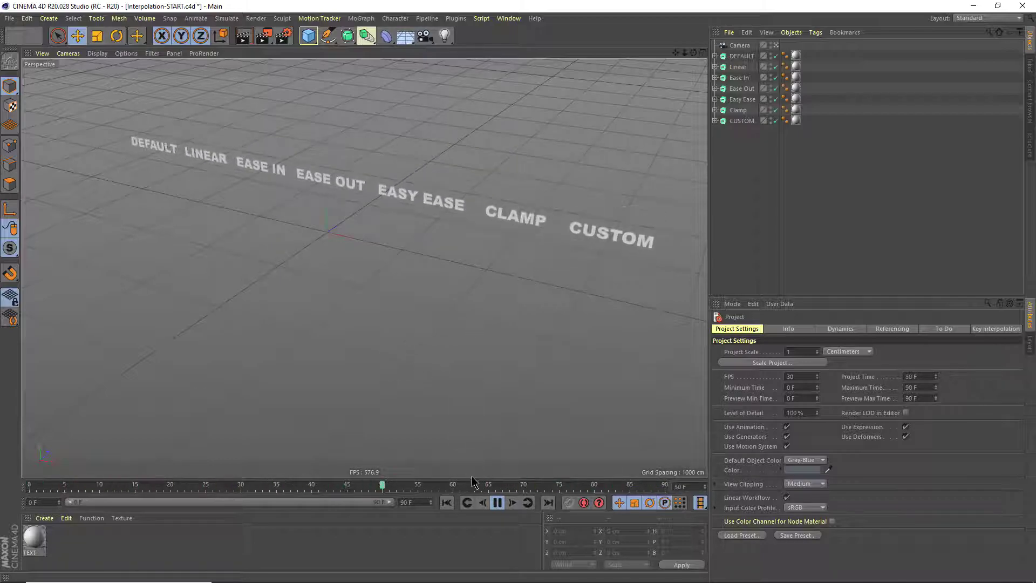
click(497, 502)
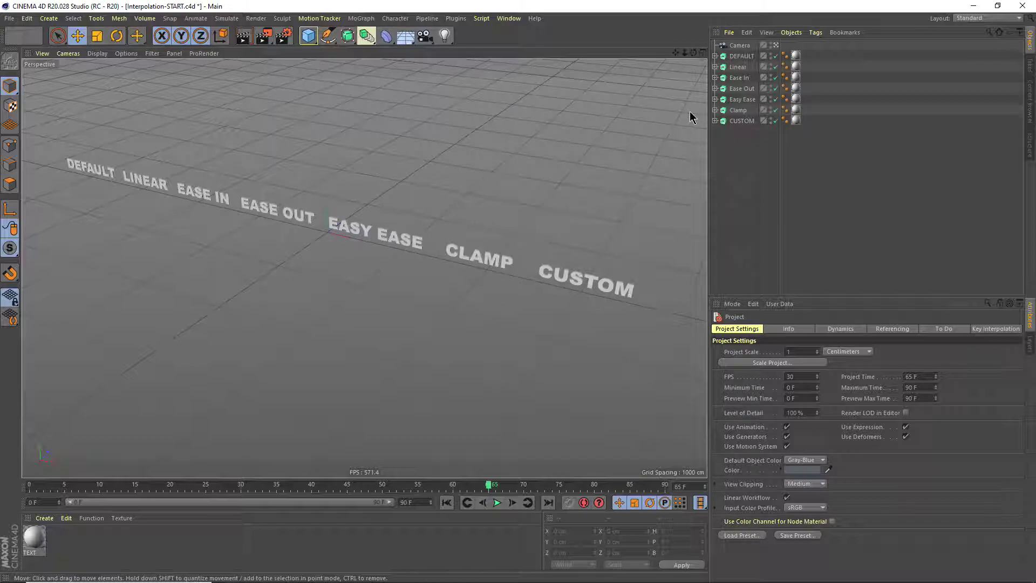
Step: Switch to the Animate layout and disable the Linear text object
click(963, 17)
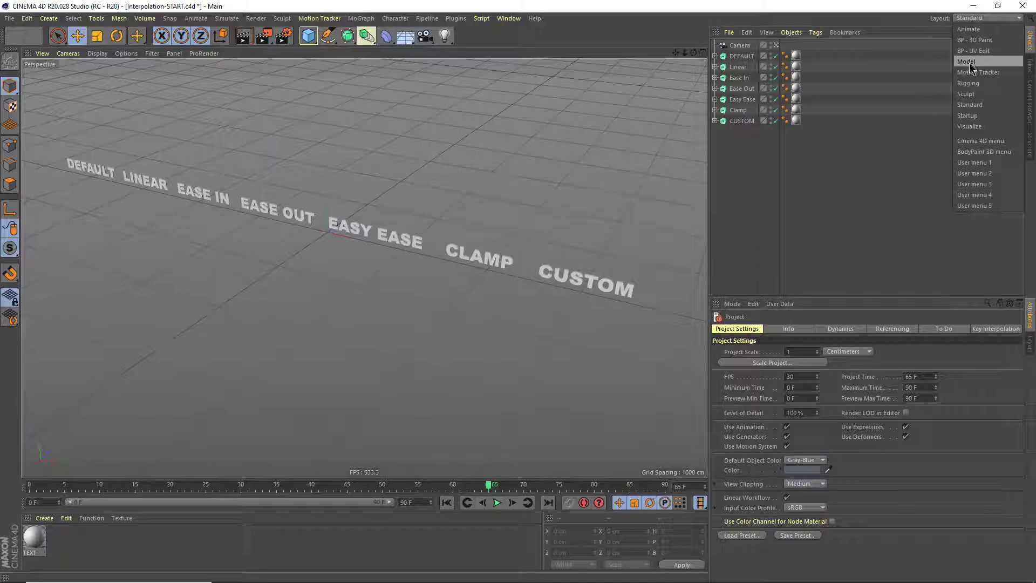
click(969, 29)
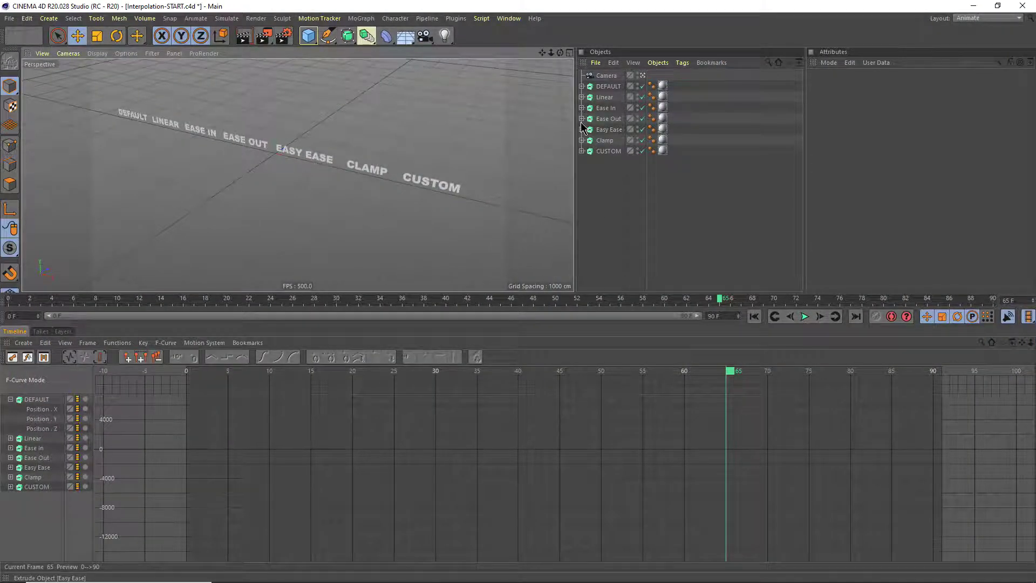
click(642, 97)
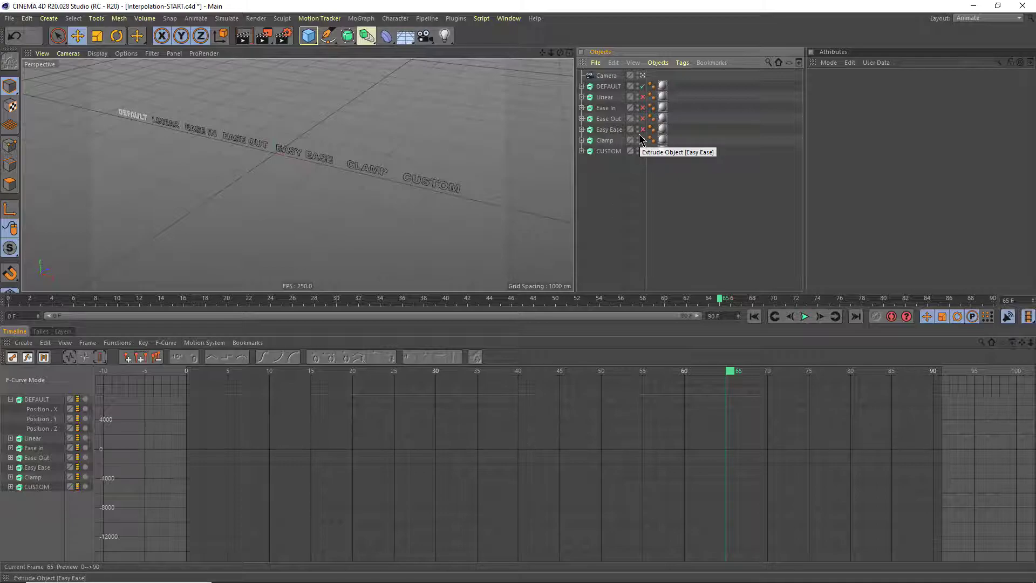
Step: Preview playback from the first frame, then rewind to frame 0
click(754, 316)
click(804, 316)
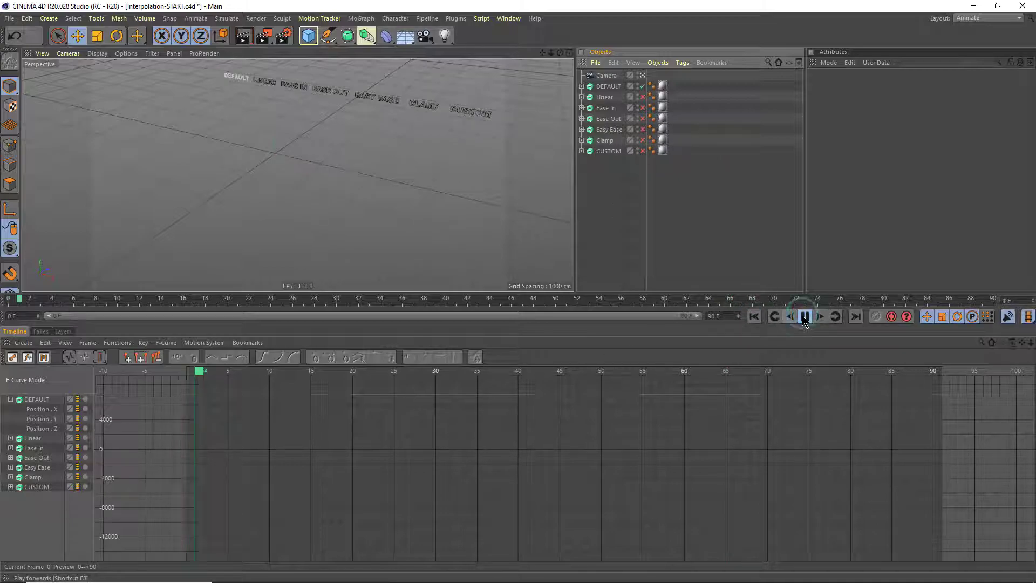
click(804, 316)
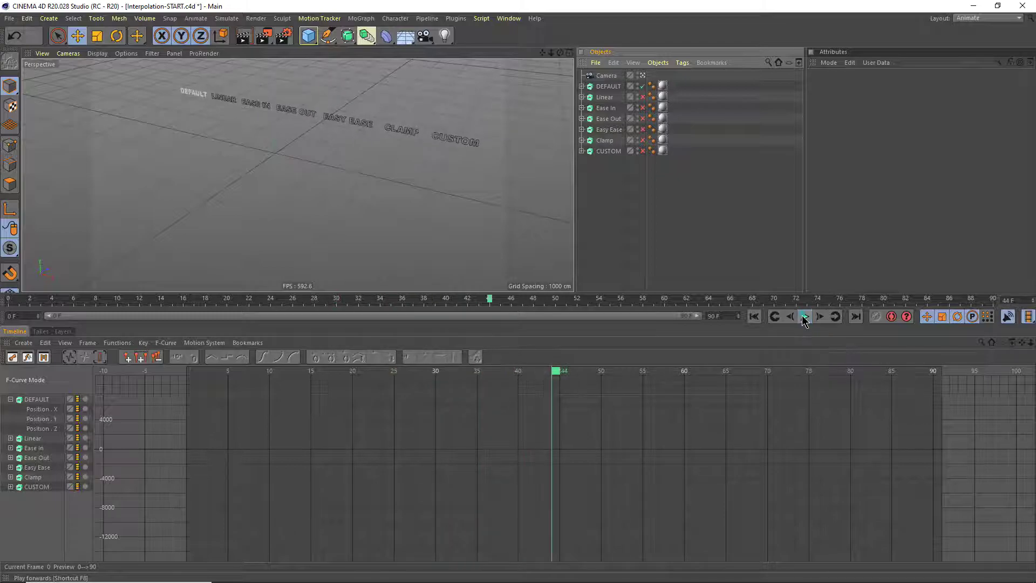
click(754, 316)
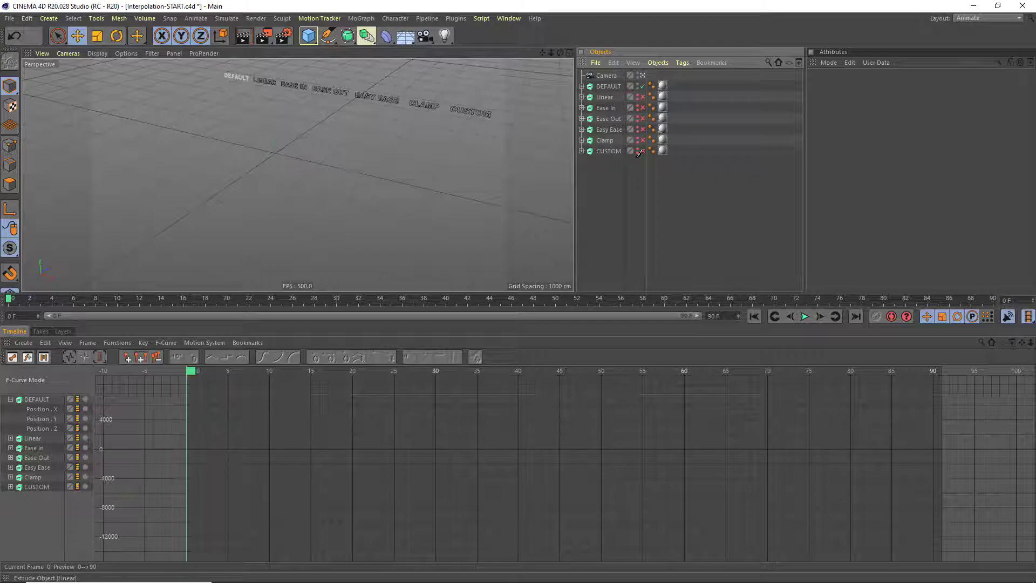
Step: Hide the remaining labels so only DEFAULT shows, then play and stop with F8
drag(640, 153, 637, 157)
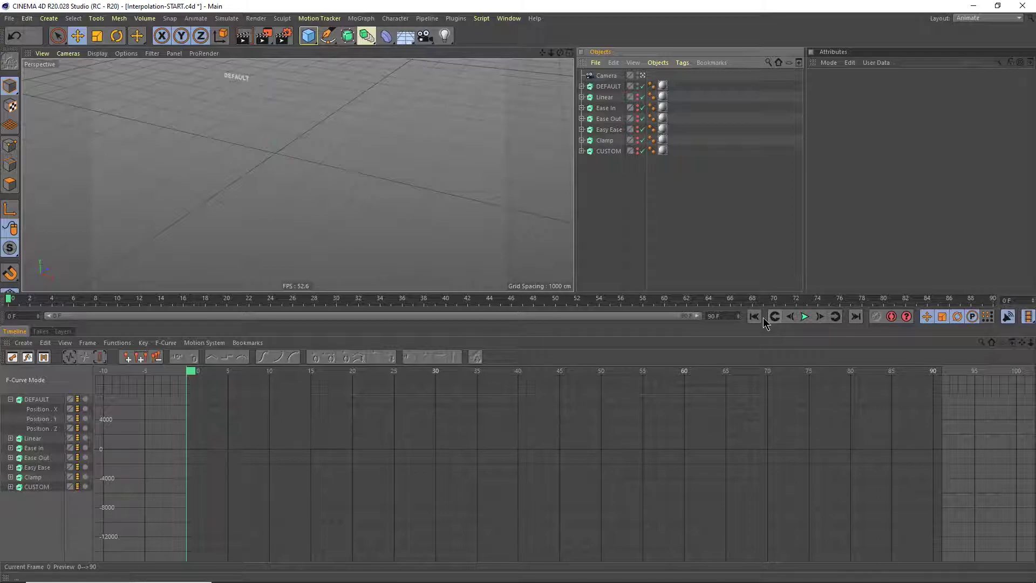
click(804, 317)
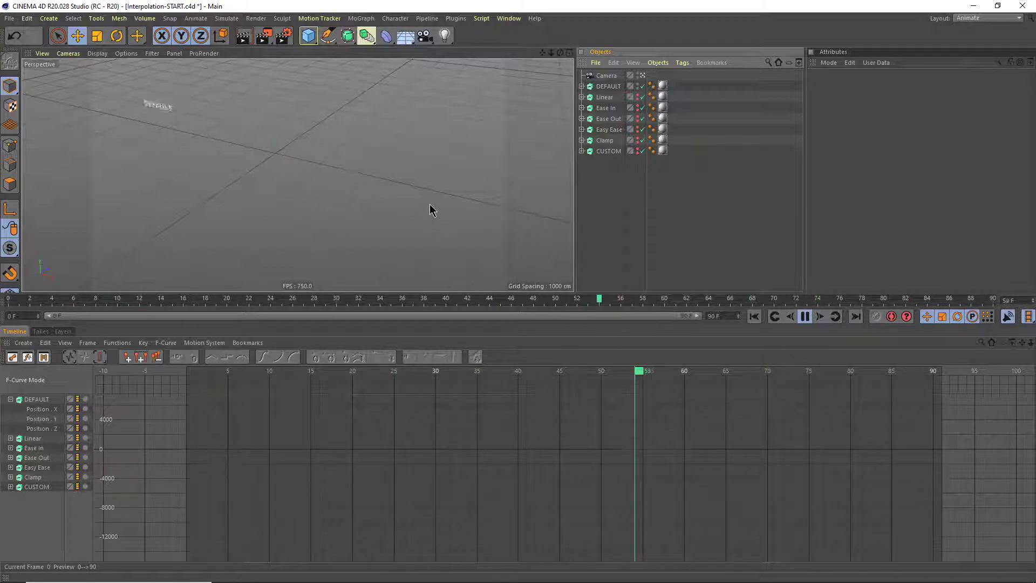
key(F8)
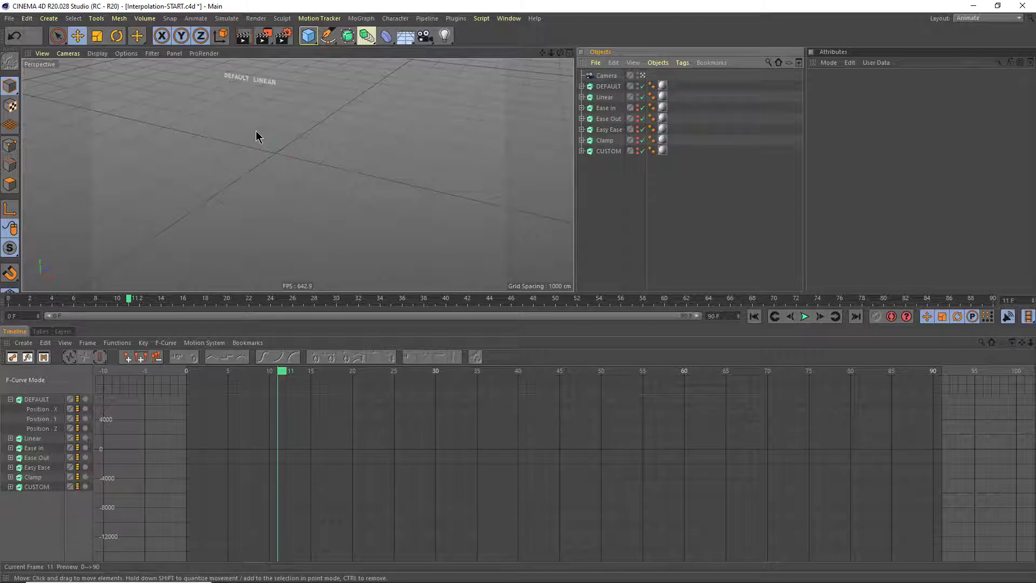
Step: Switch the Timeline to Dope Sheet view, showing keys at frames 20 and 70
scroll(256, 131, up, 3)
scroll(285, 173, up, 2)
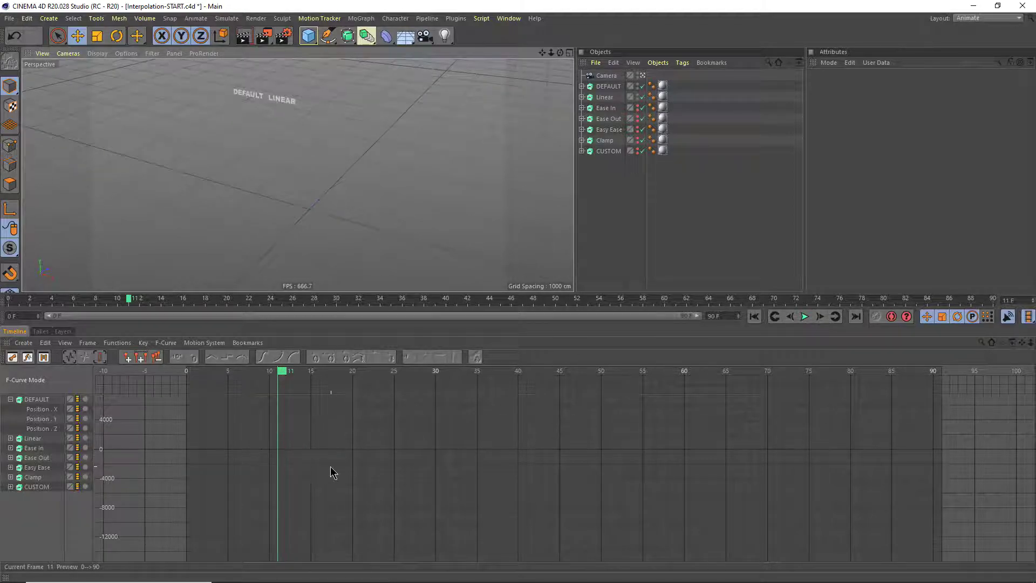
click(394, 456)
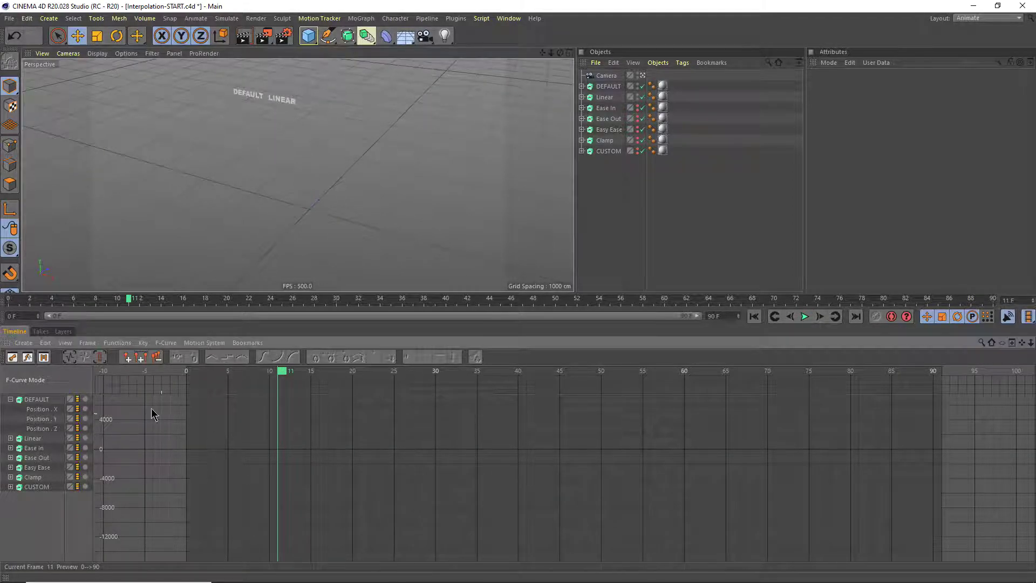
click(16, 358)
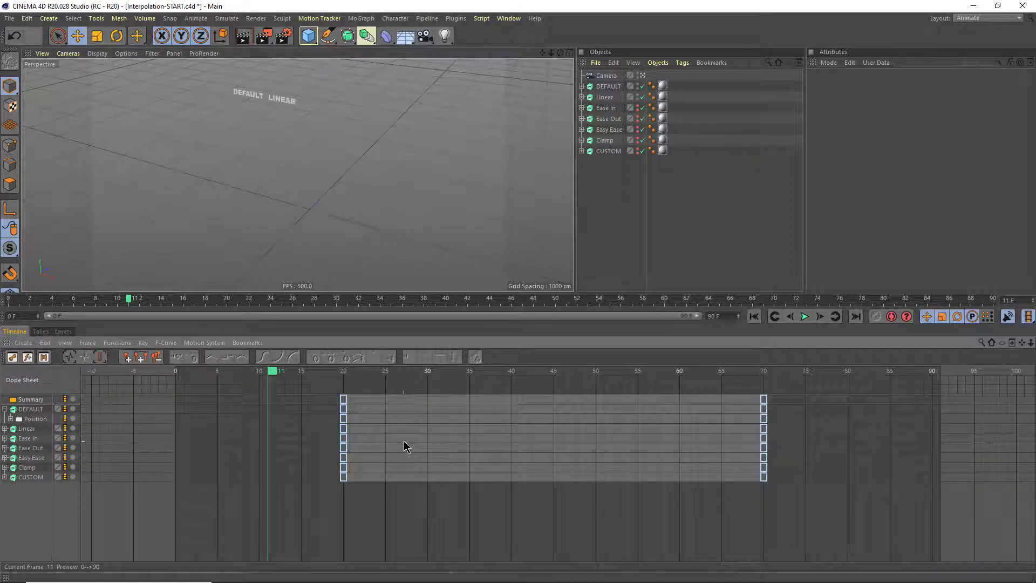
Step: Play the animation, select DEFAULT then Linear, and stop at frame 85
key(F8)
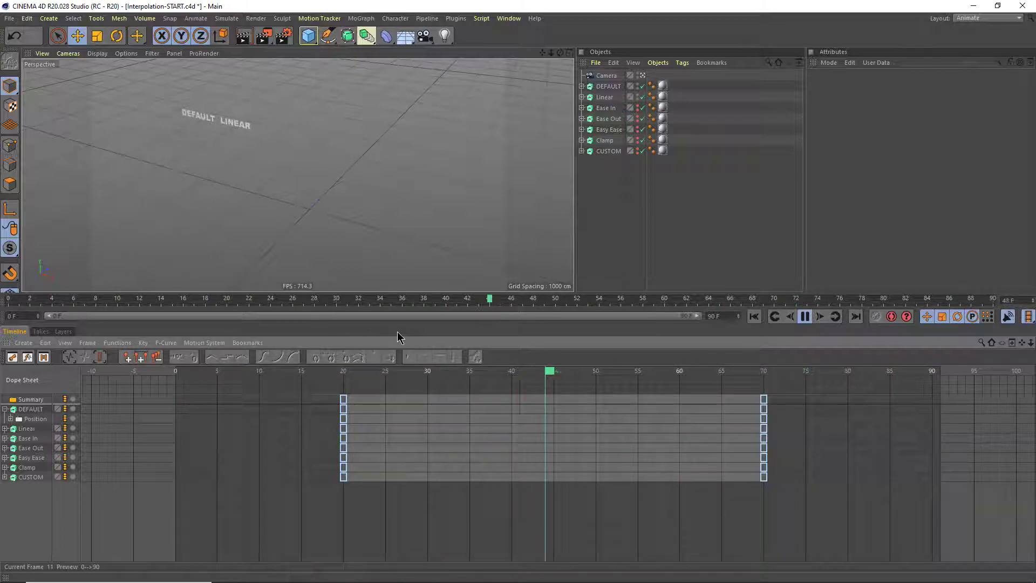
click(608, 87)
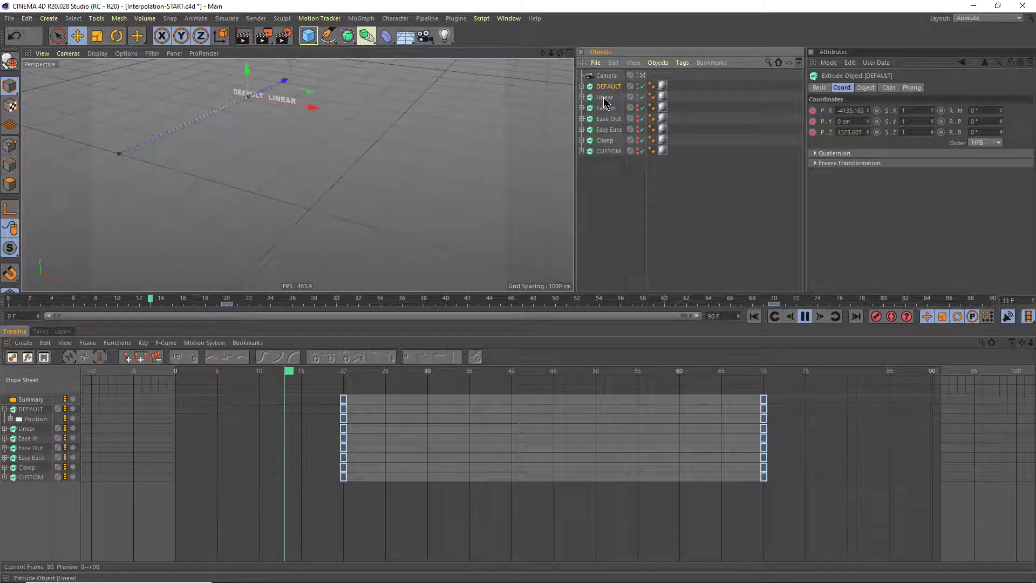
click(604, 99)
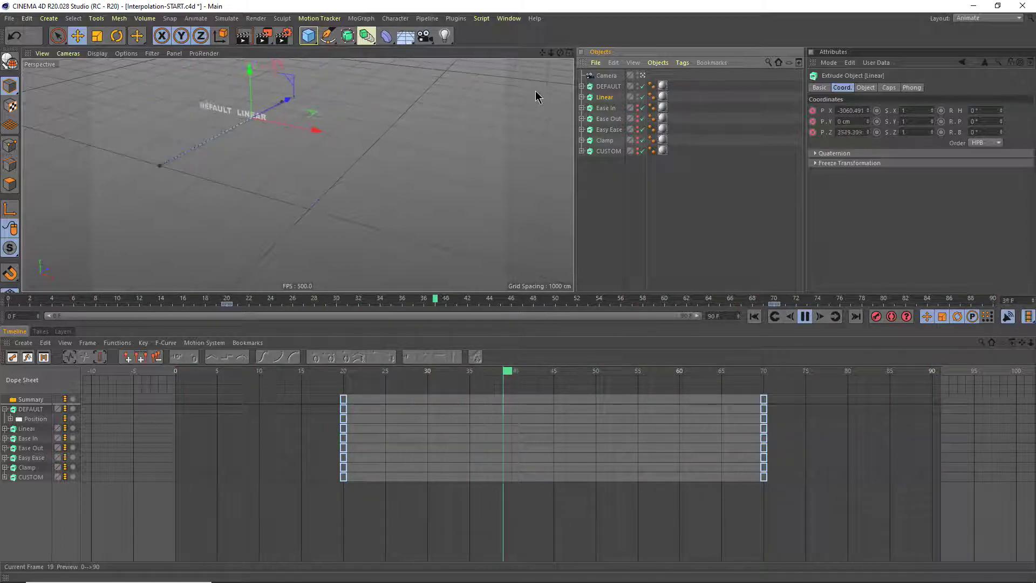
click(806, 319)
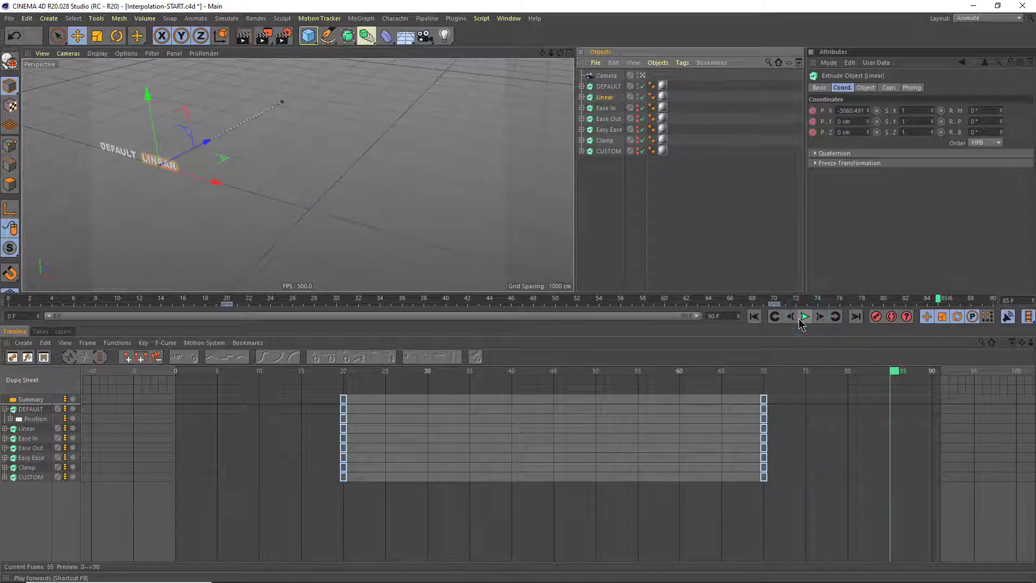
Step: Show only the Linear track's position curves in the curve editor and frame them with H
click(27, 357)
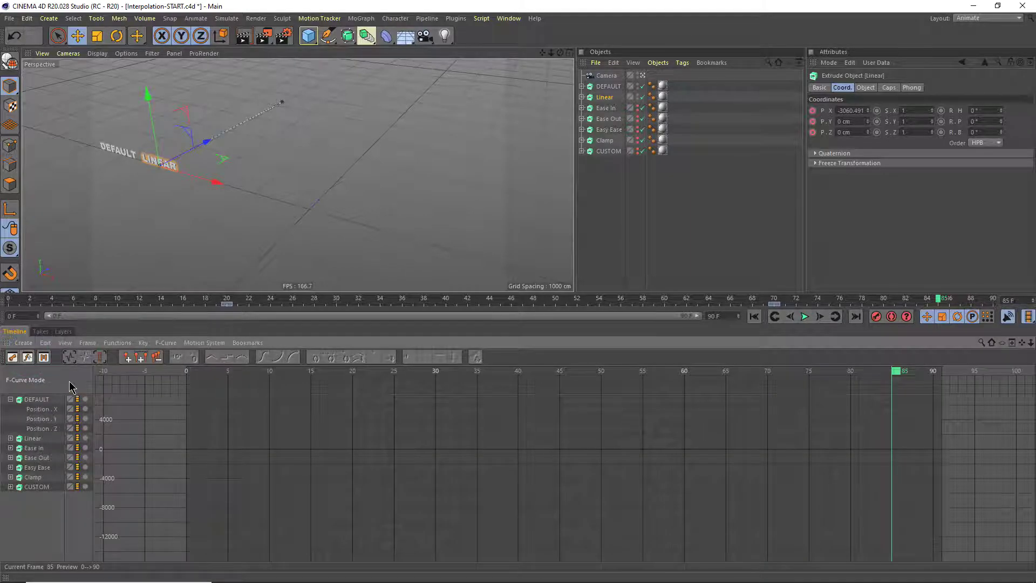
click(11, 399)
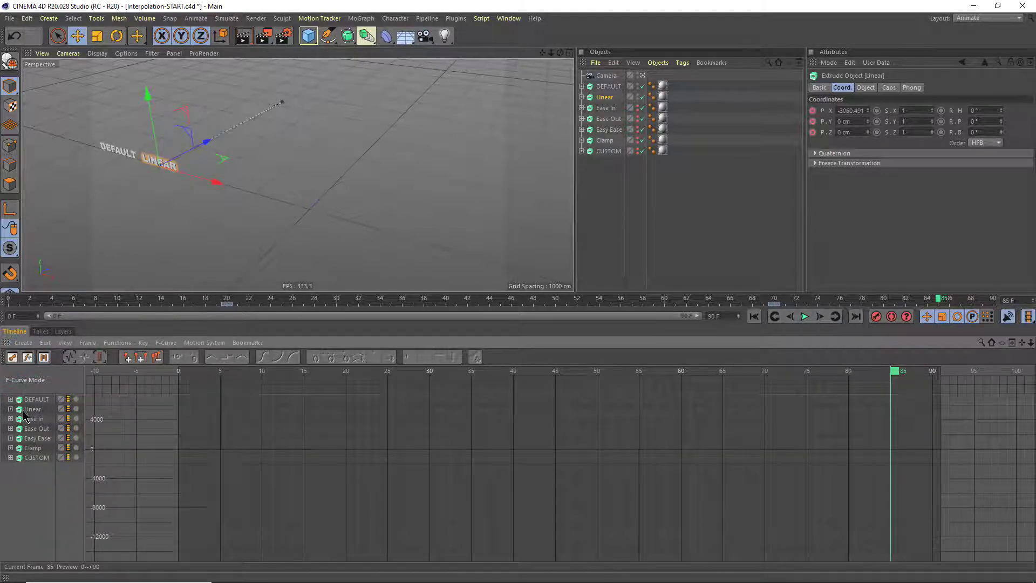
click(32, 410)
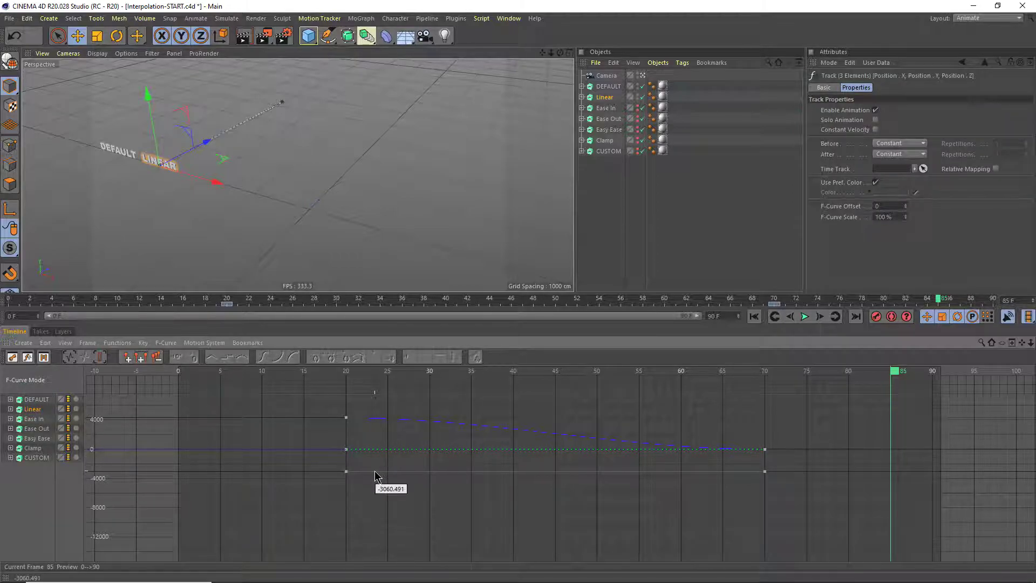
key(h)
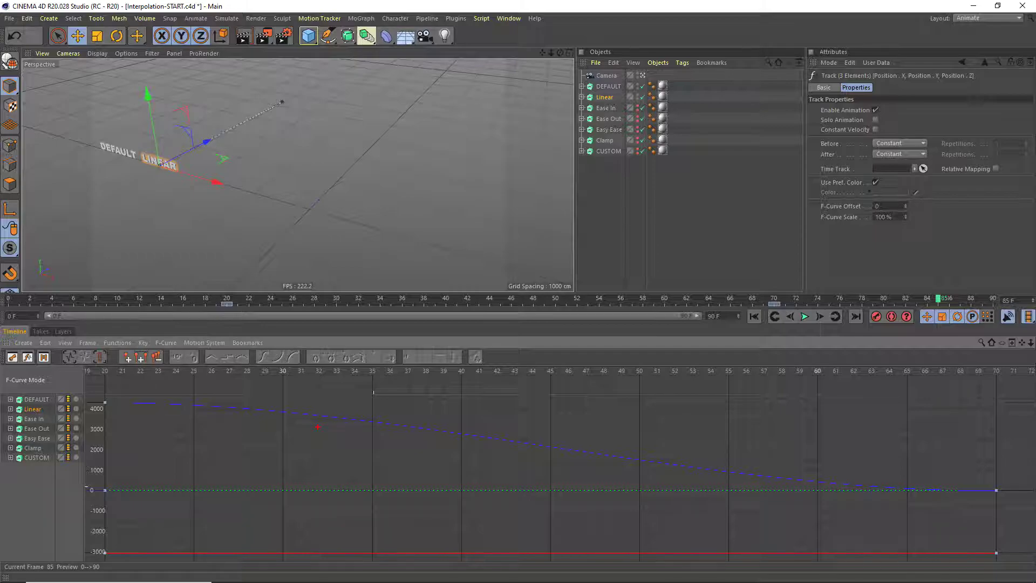
Step: Try selecting individual keys near frames 30, 33 and 48, then cancel with Escape
click(288, 412)
click(286, 409)
click(344, 488)
click(605, 489)
drag(478, 477, 463, 492)
key(Escape)
Step: Make Ease In visible, rewind to frame 0, and box-select all Linear keys
click(604, 109)
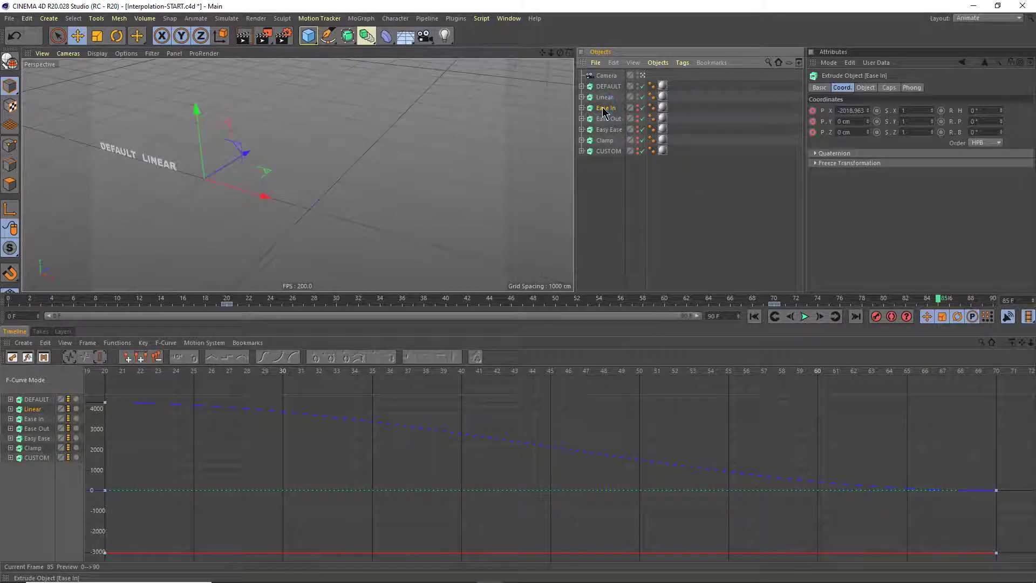
click(638, 107)
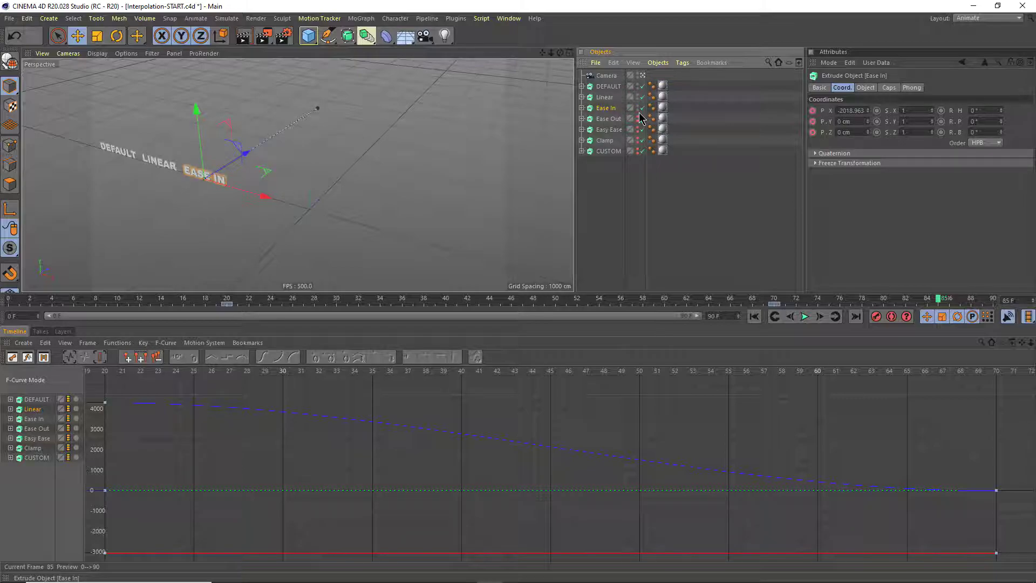
click(754, 321)
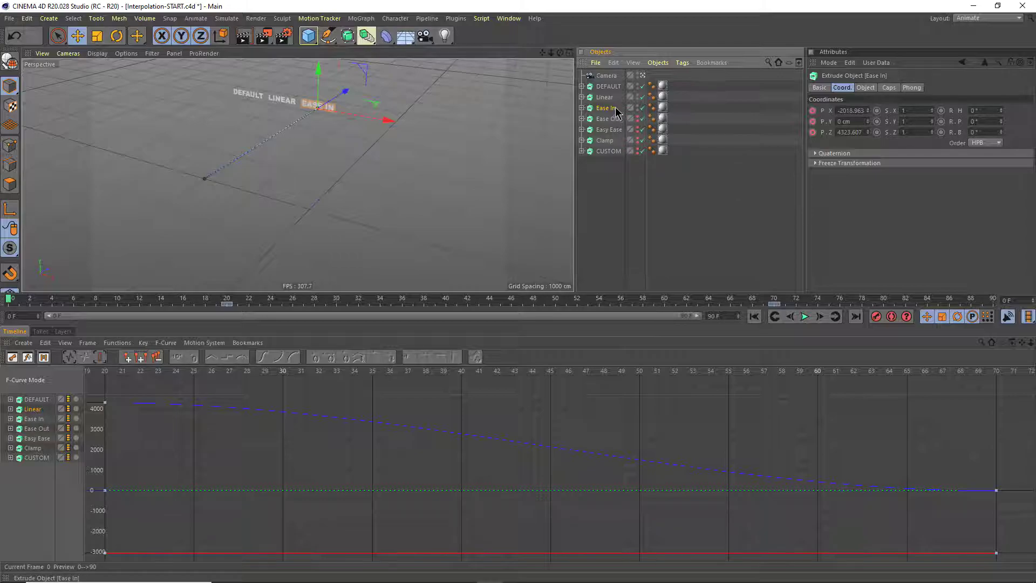
click(604, 97)
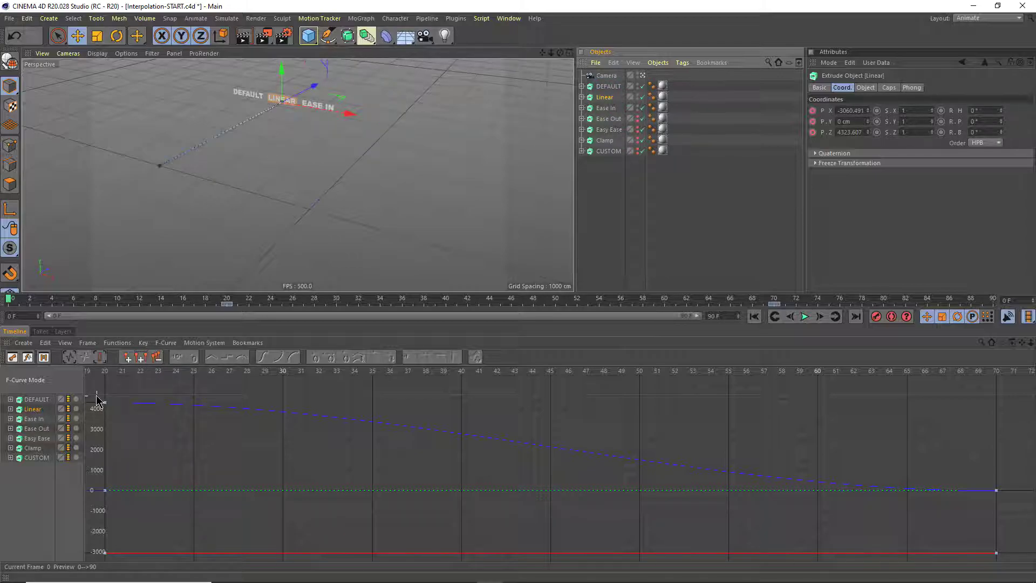
drag(95, 394, 1005, 521)
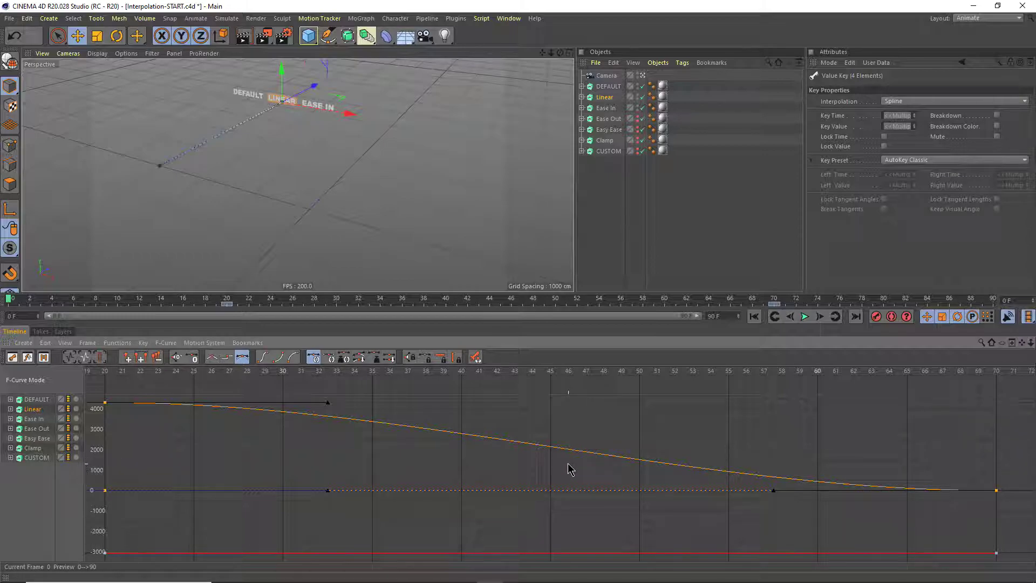
Step: Set the selected Linear keys to Linear interpolation
right_click(548, 429)
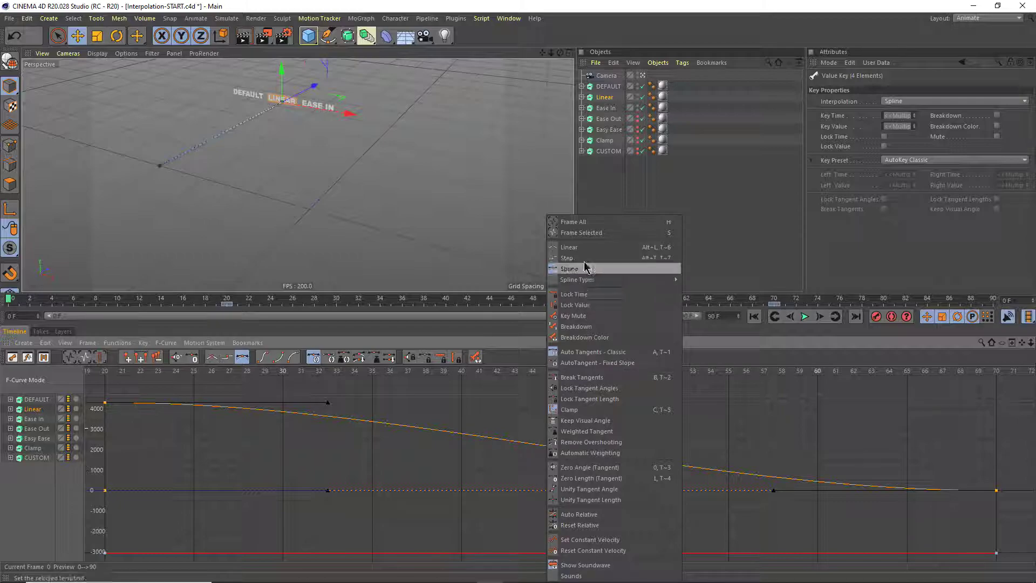
click(573, 248)
right_click(555, 417)
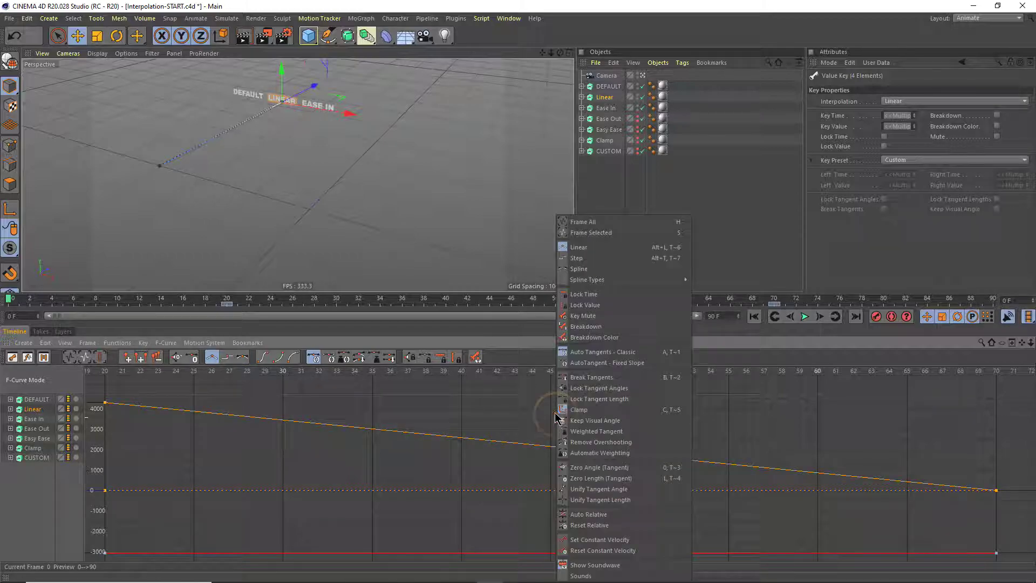
click(578, 248)
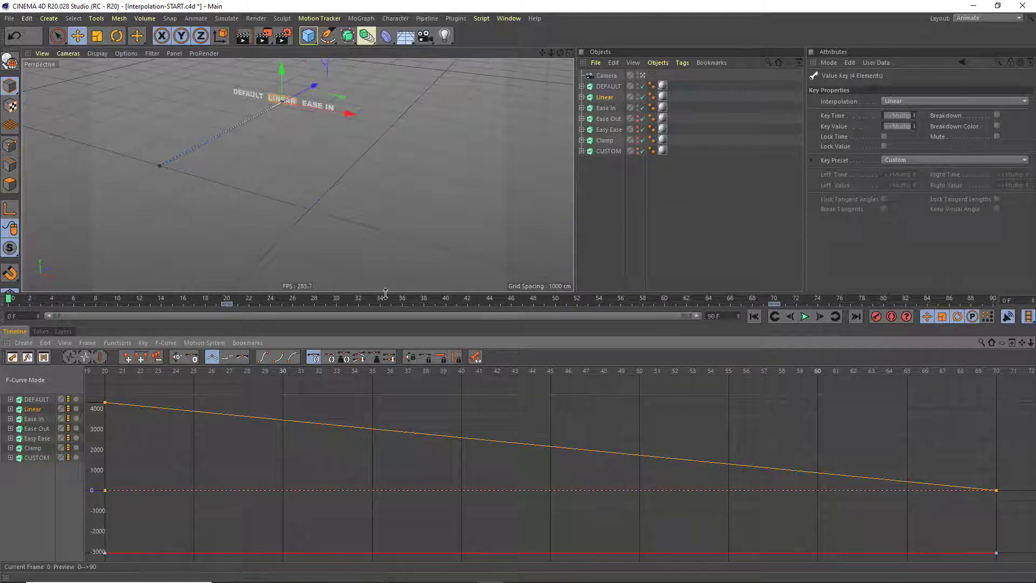
click(211, 359)
Step: Preview the straight-line Linear motion from the start, then stop playback
click(753, 316)
click(804, 317)
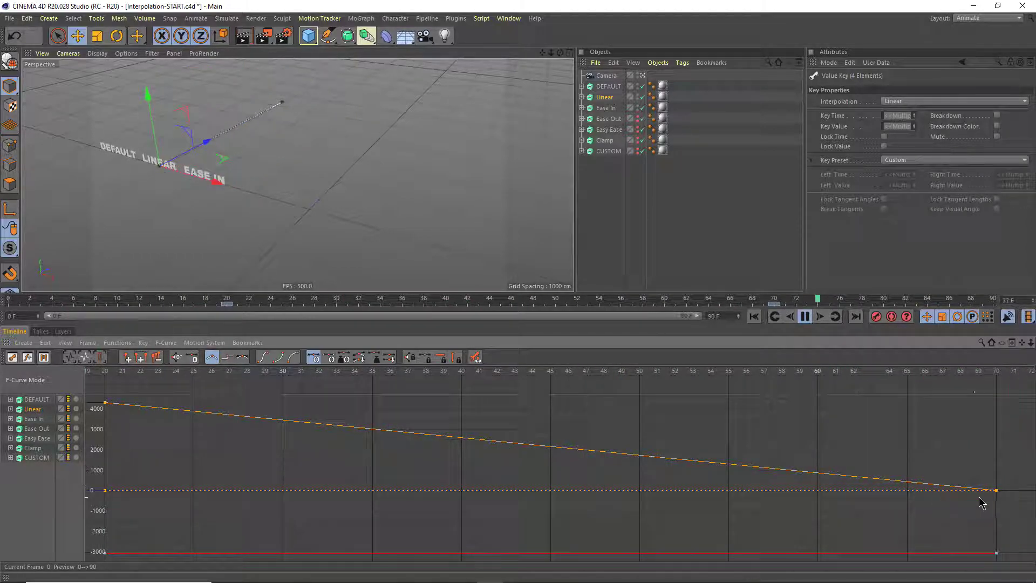
click(805, 316)
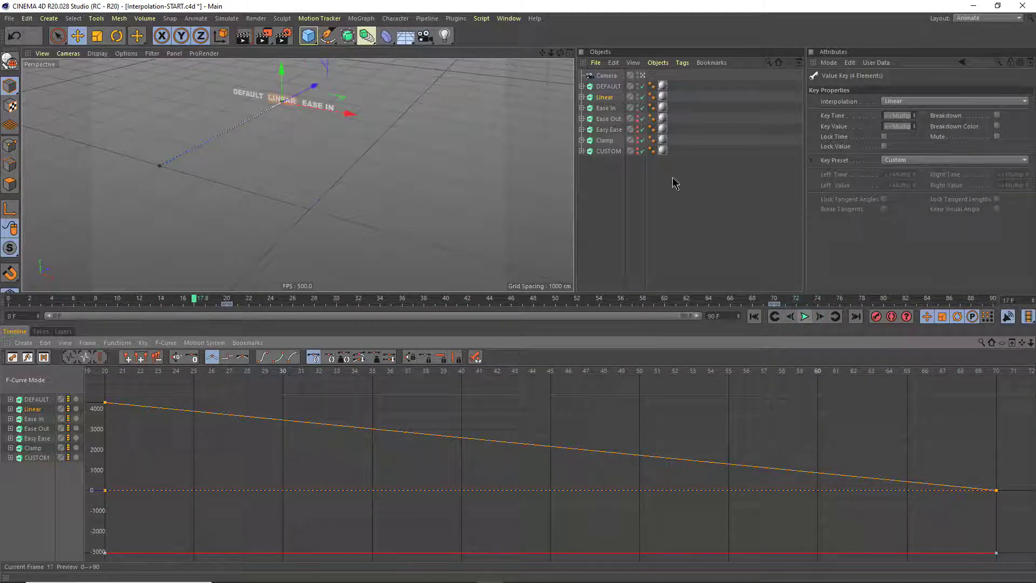
Step: Select all of Ease In's keys and give them Zero Length tangents
click(605, 108)
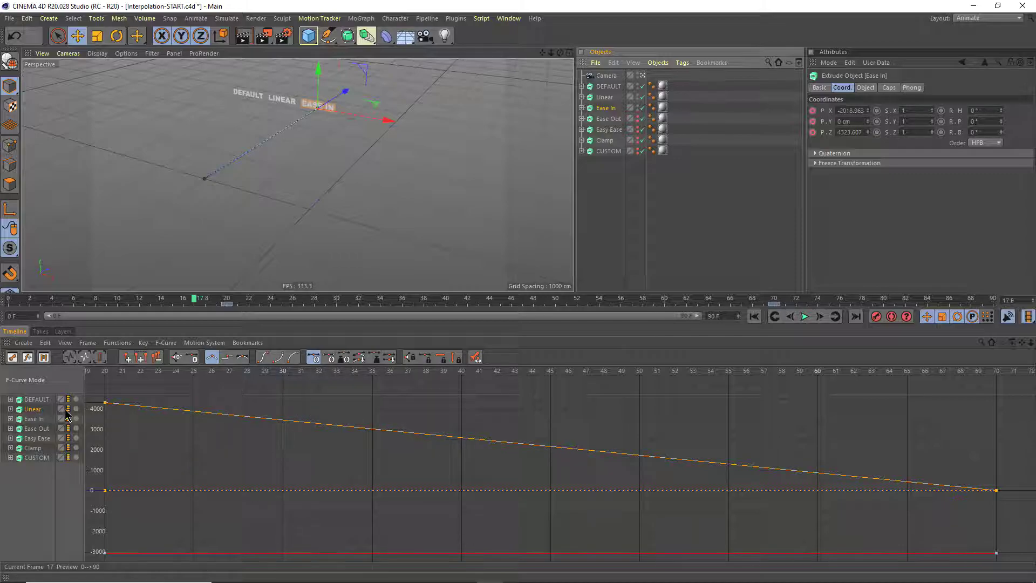
click(35, 420)
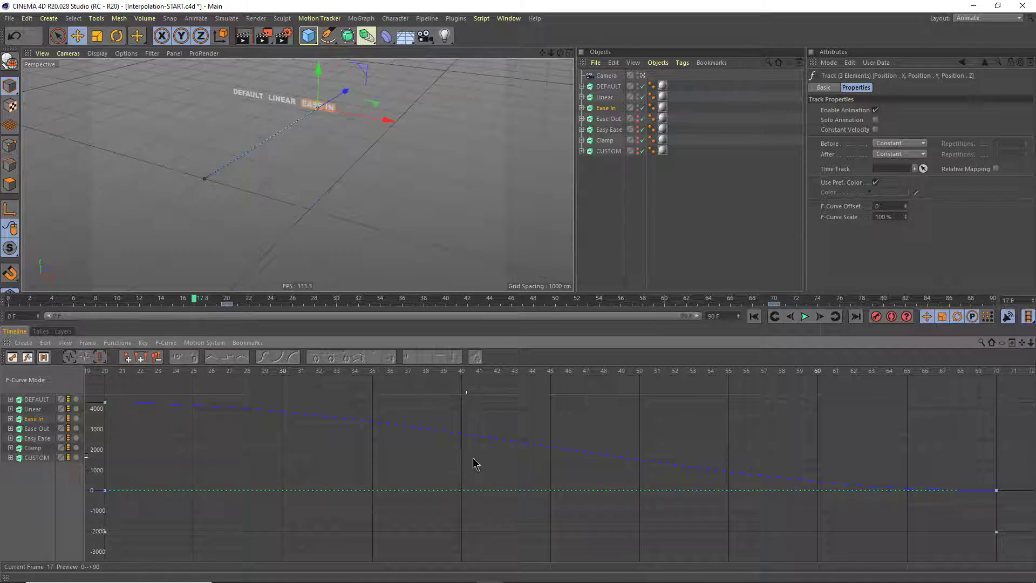
drag(1009, 503, 99, 389)
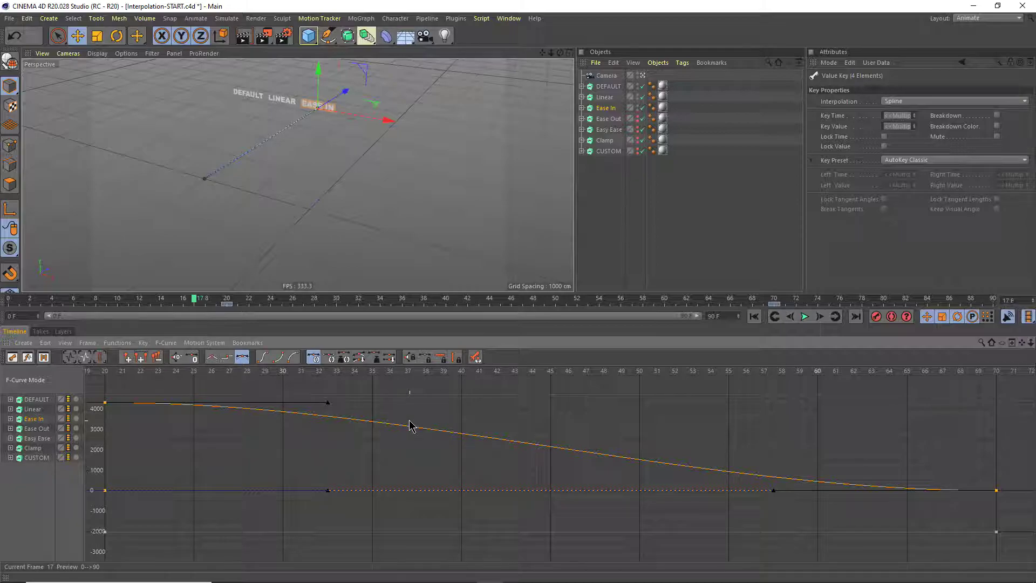
right_click(394, 438)
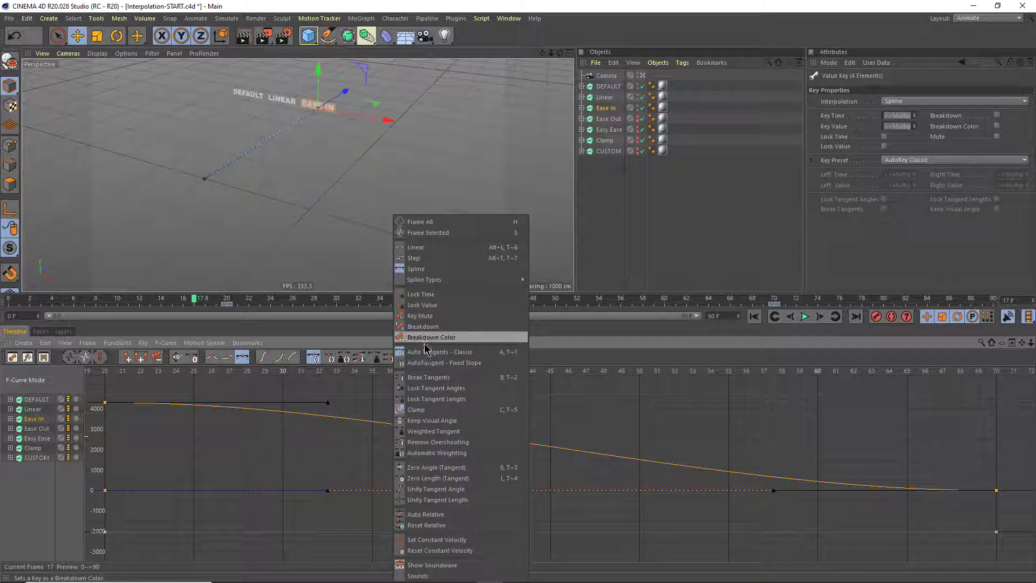
click(449, 478)
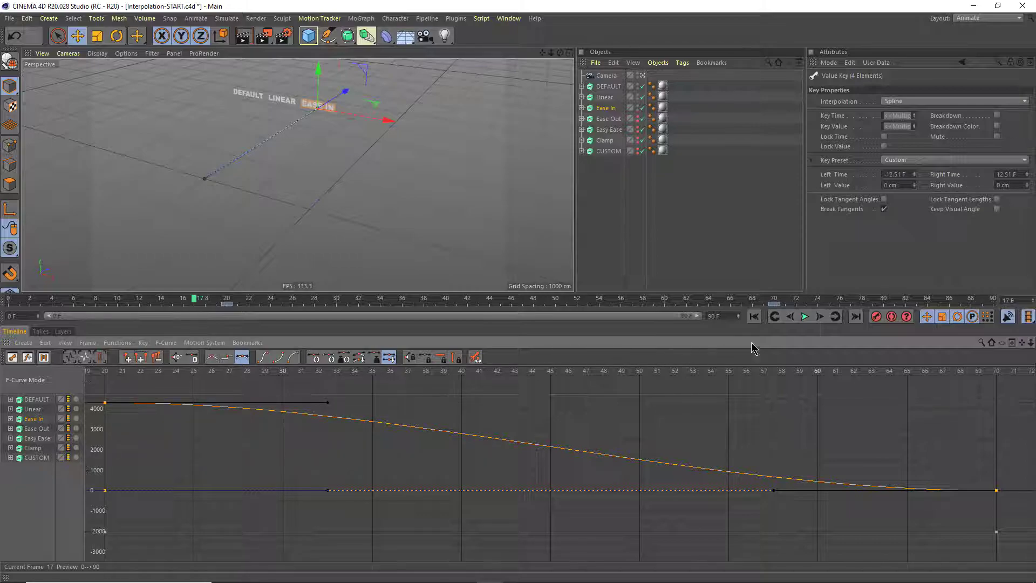
Step: Select all Ease Out keys, make Ease Out visible, and show Easy Ease's track curves
click(804, 318)
click(609, 118)
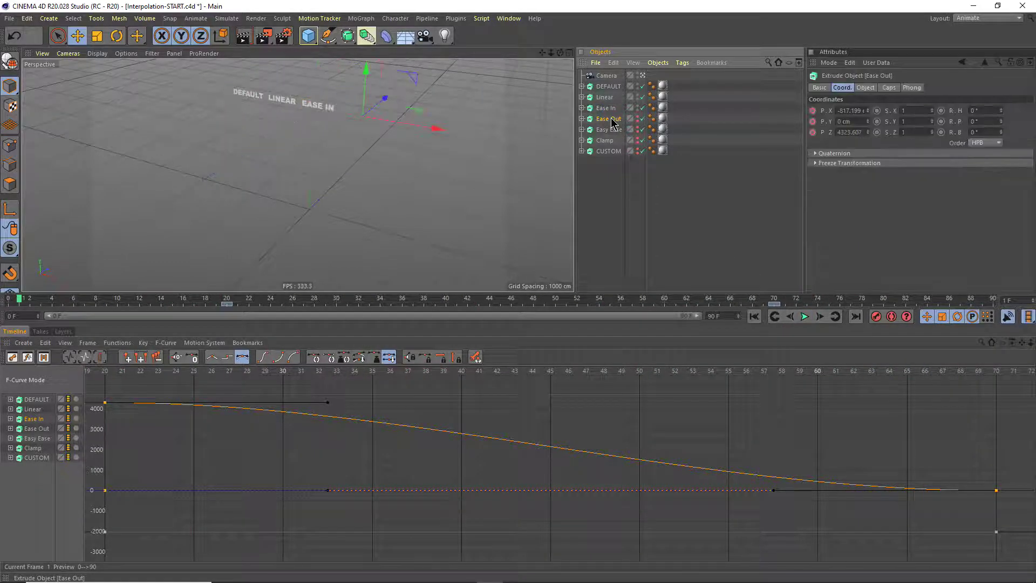
click(45, 429)
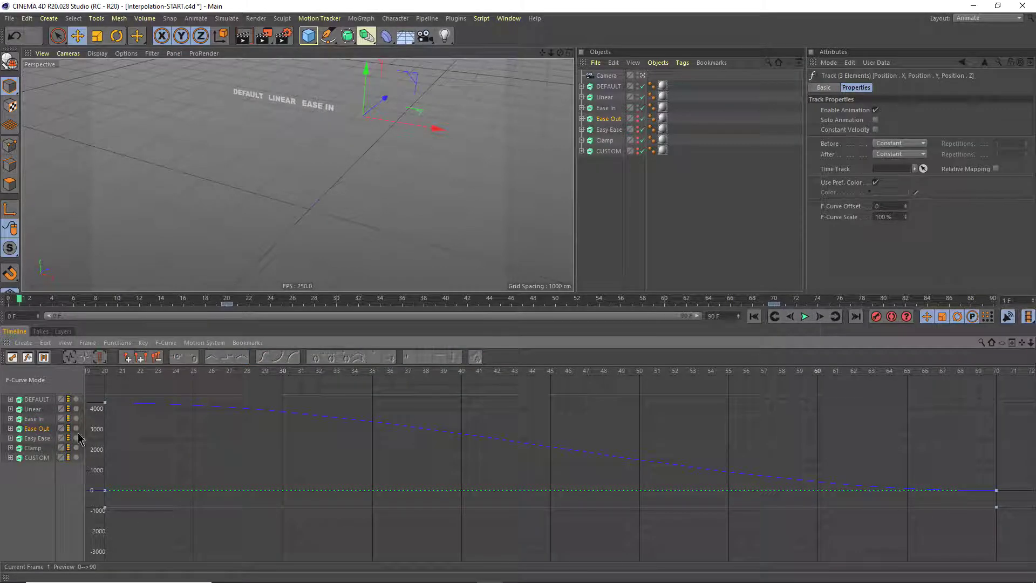
drag(1002, 500, 168, 387)
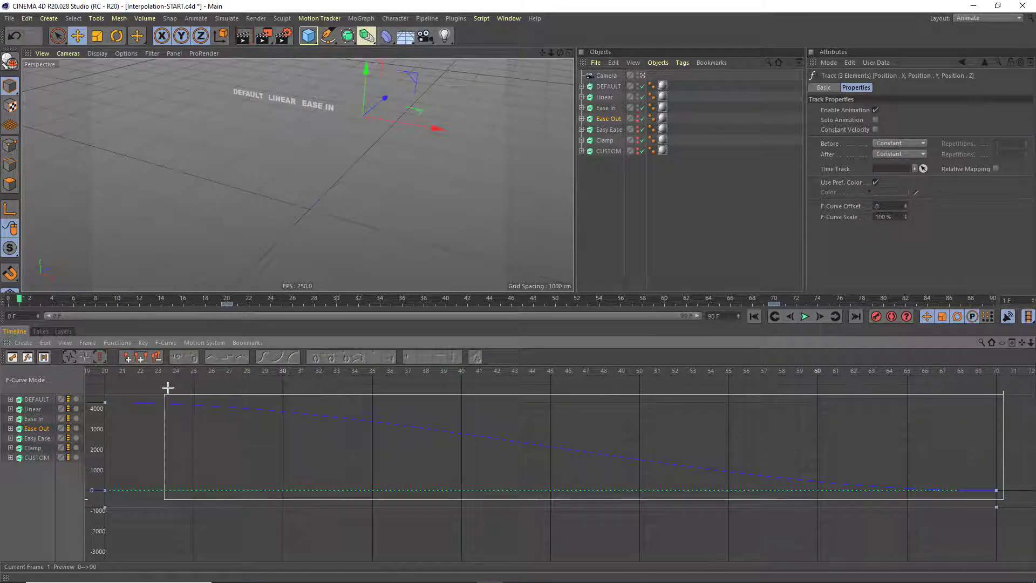
drag(97, 380, 96, 382)
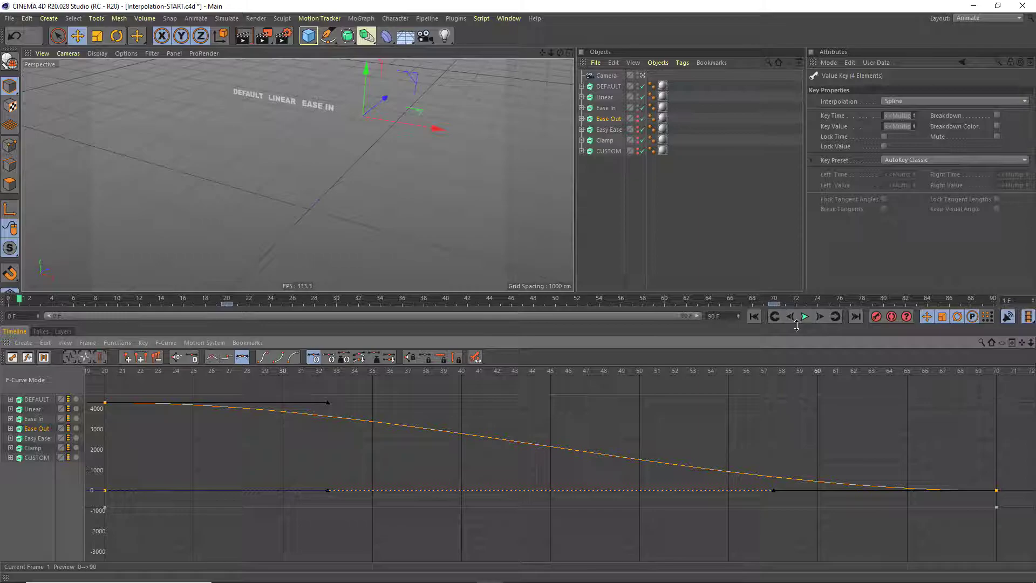
click(637, 117)
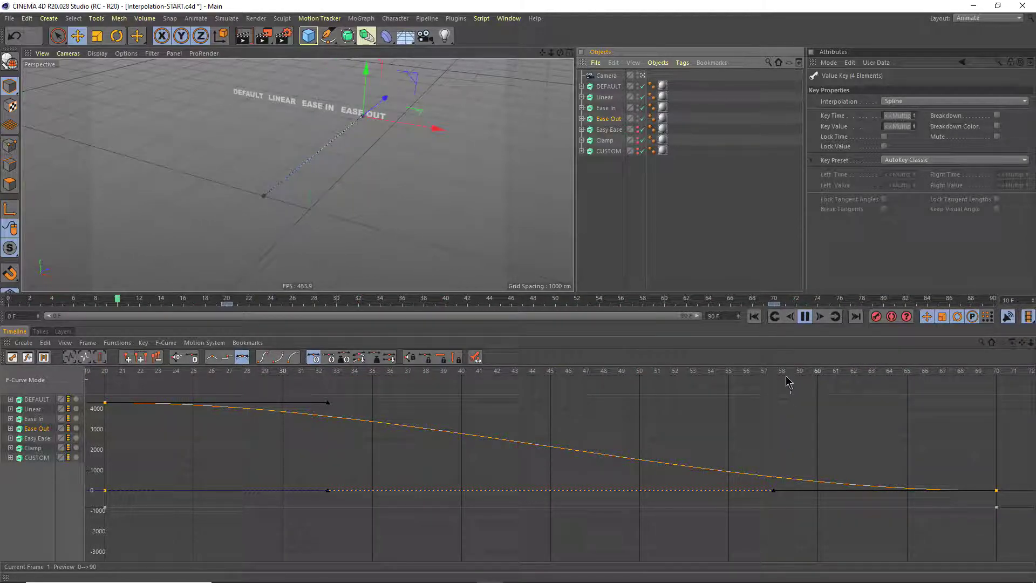
click(613, 131)
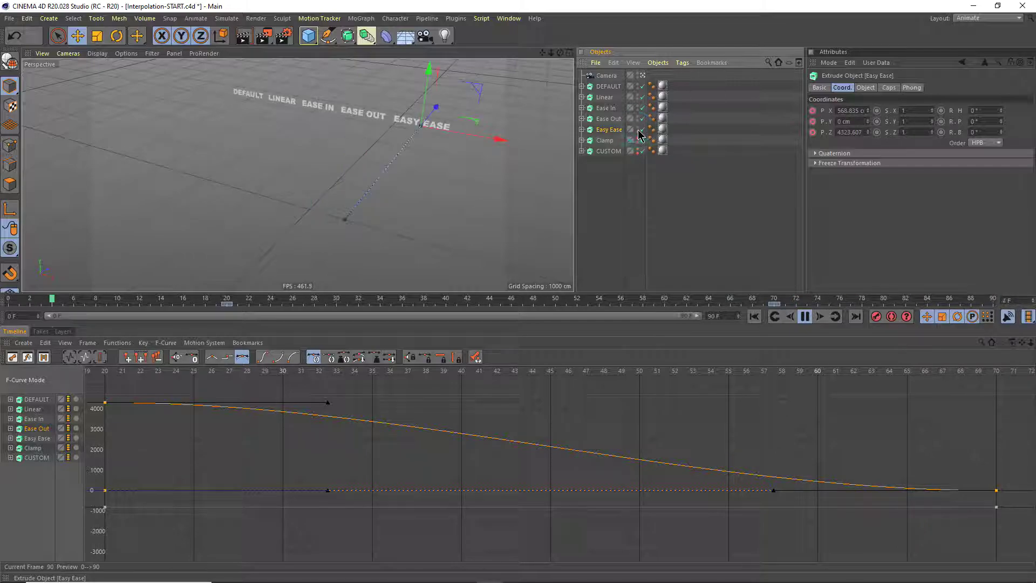
click(34, 439)
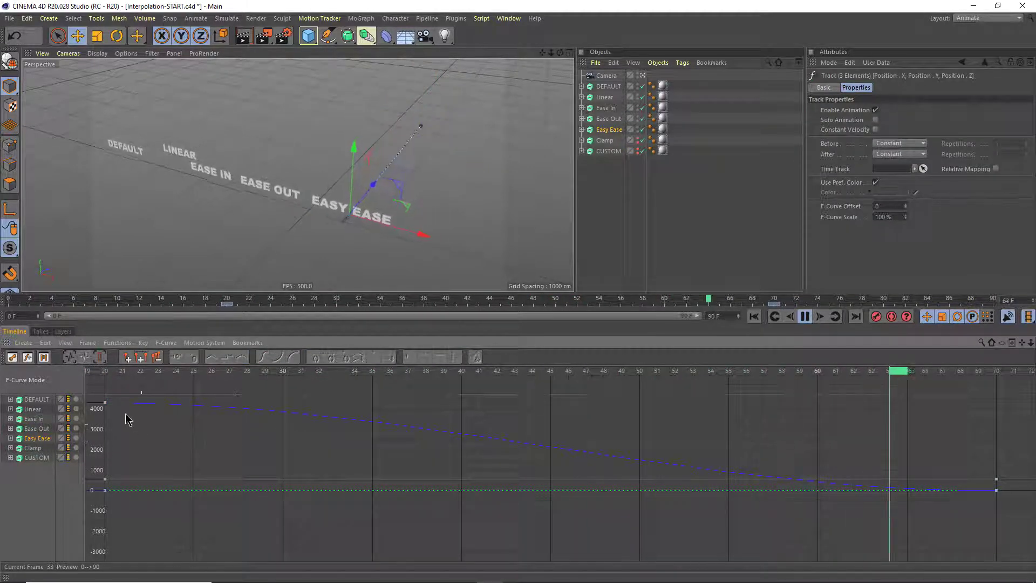
Step: Box-select all six Easy Ease keys spanning frames 20 to 70
drag(98, 394, 1010, 520)
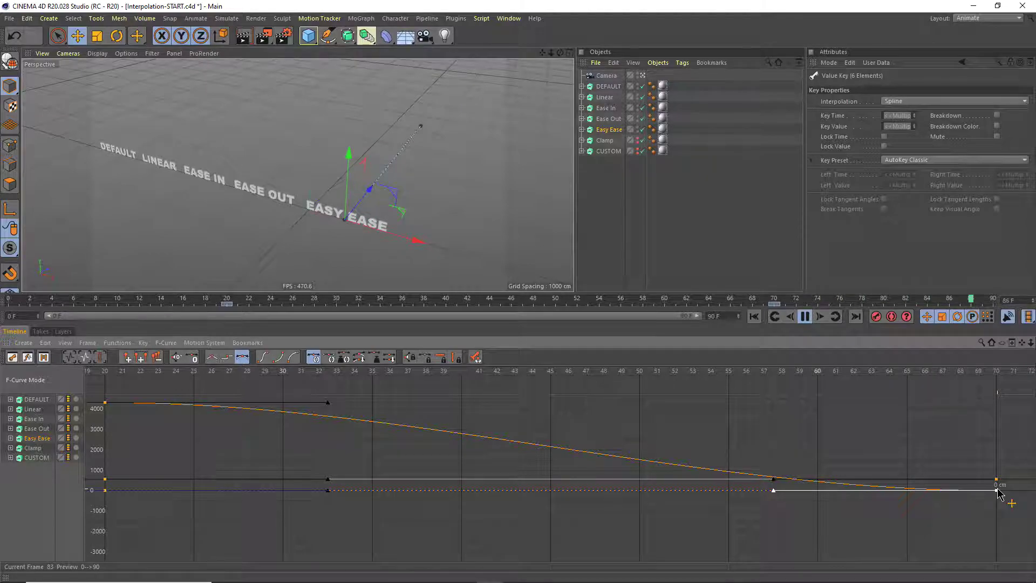
Step: During playback, select Linear, Ease In, Ease Out, Easy Ease and Clamp in turn to review each object's curves
click(604, 98)
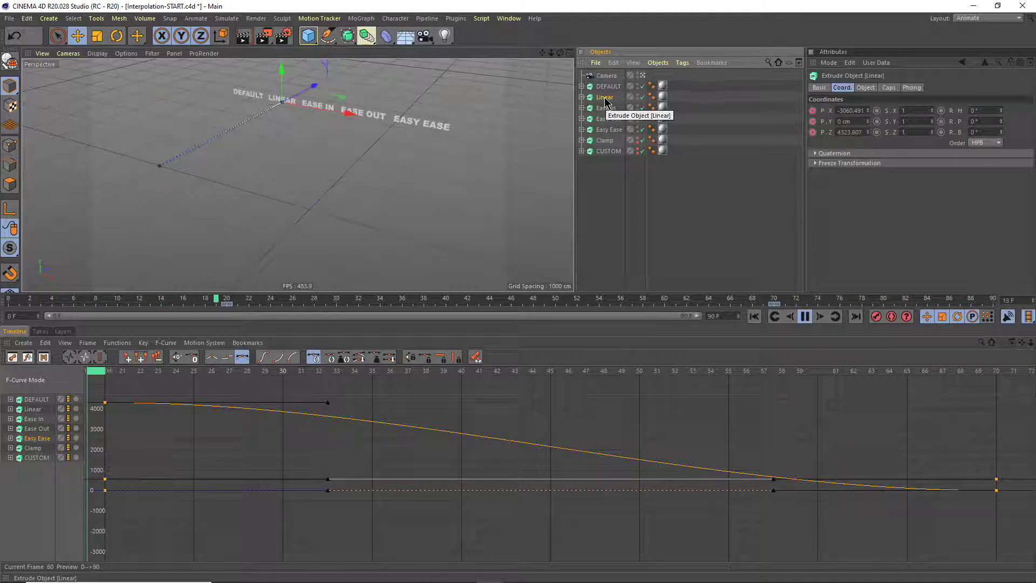
click(606, 119)
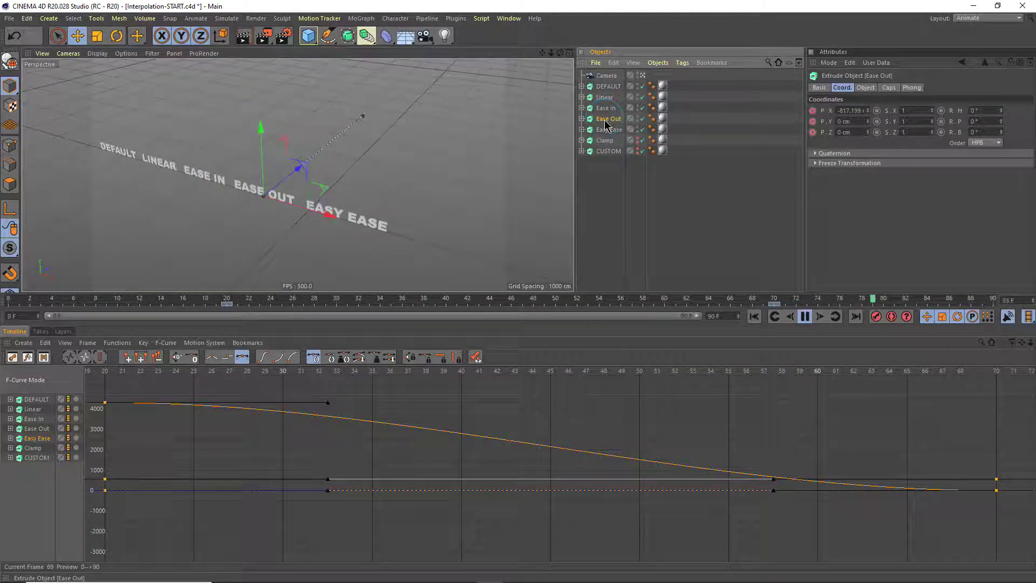
click(606, 130)
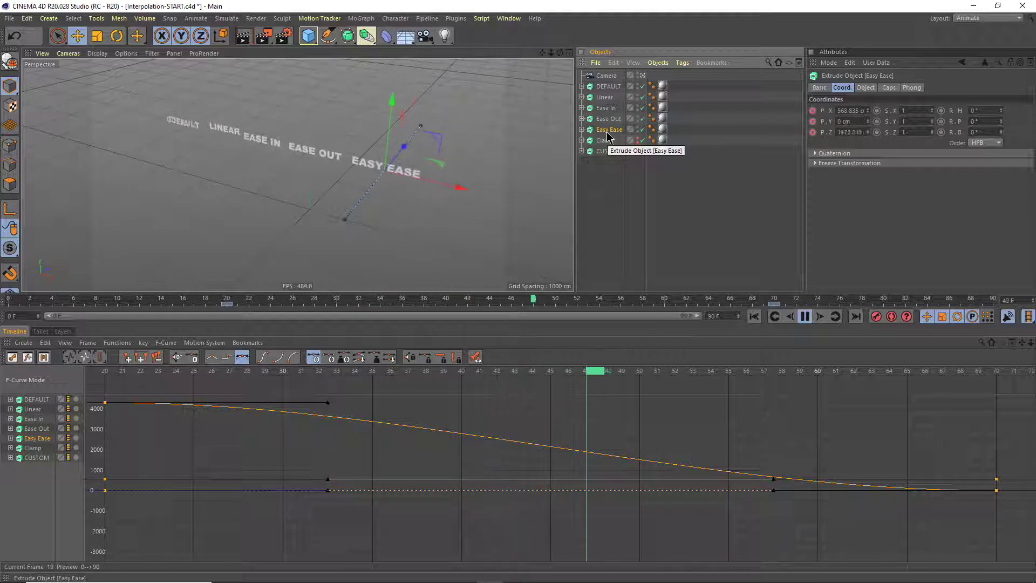
click(609, 109)
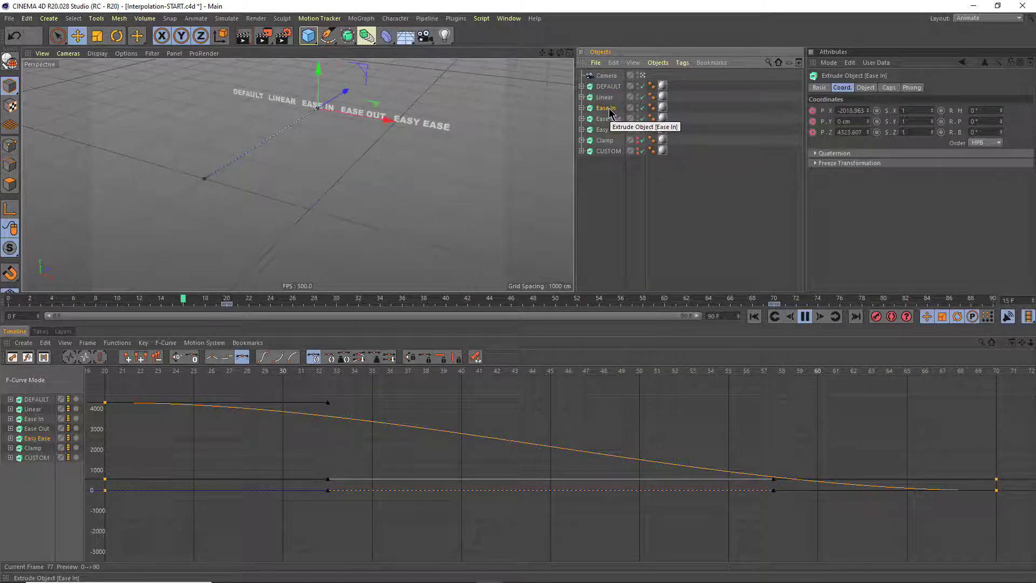
click(609, 119)
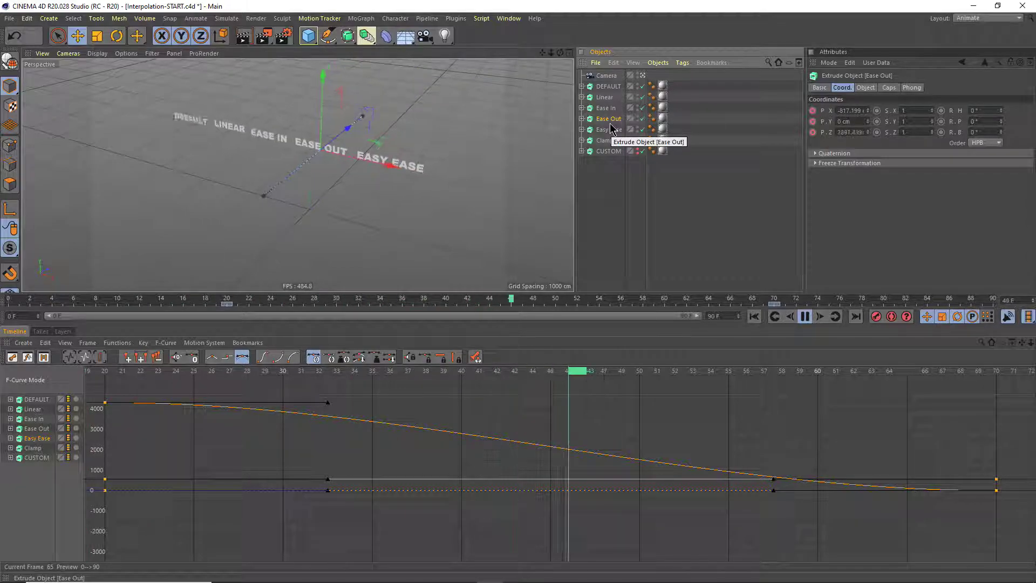
click(613, 130)
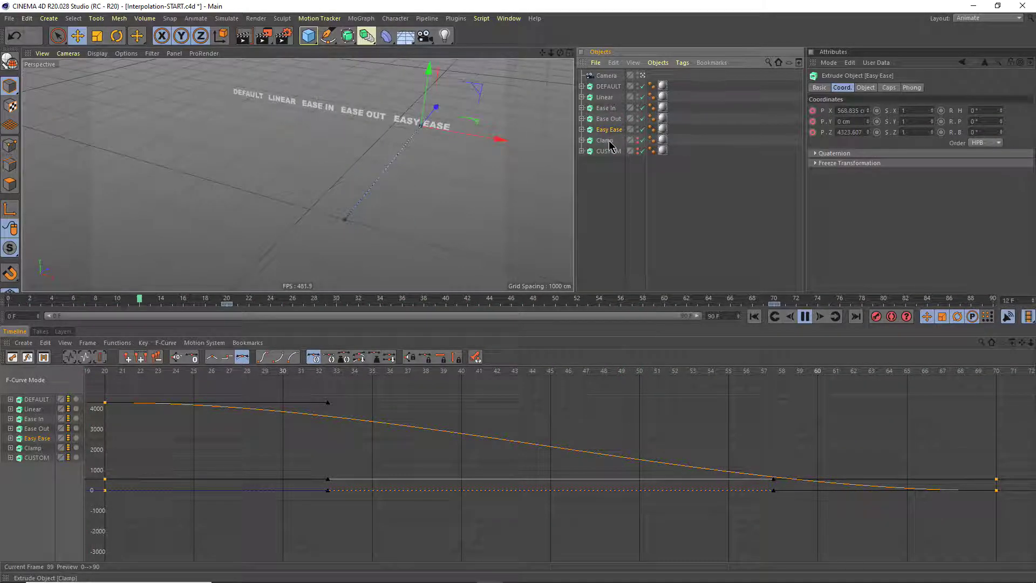
click(606, 141)
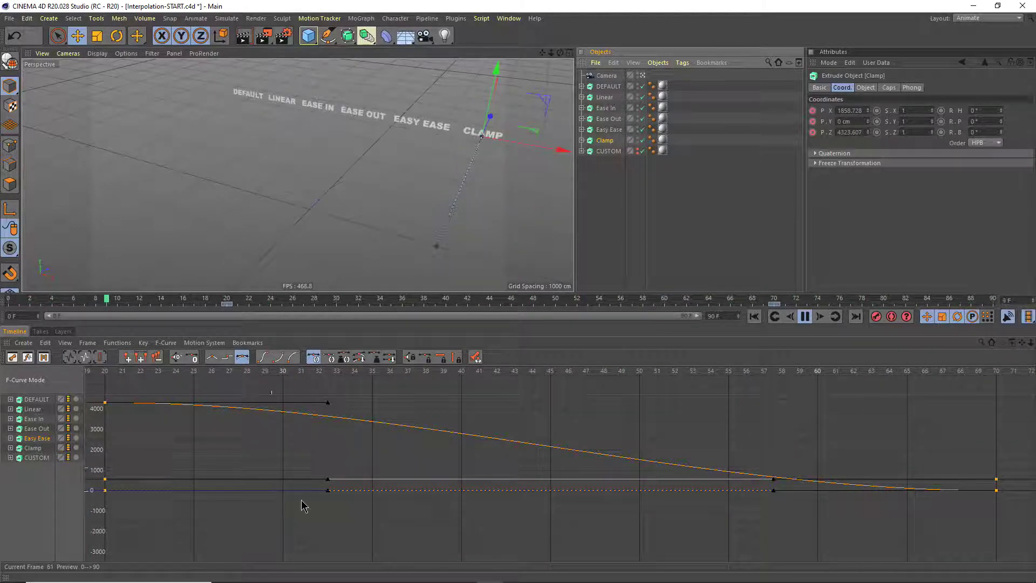
Step: Set all six of the Clamp object's keys to Clamp interpolation, undoing an accidental frame-32 key drag
click(163, 449)
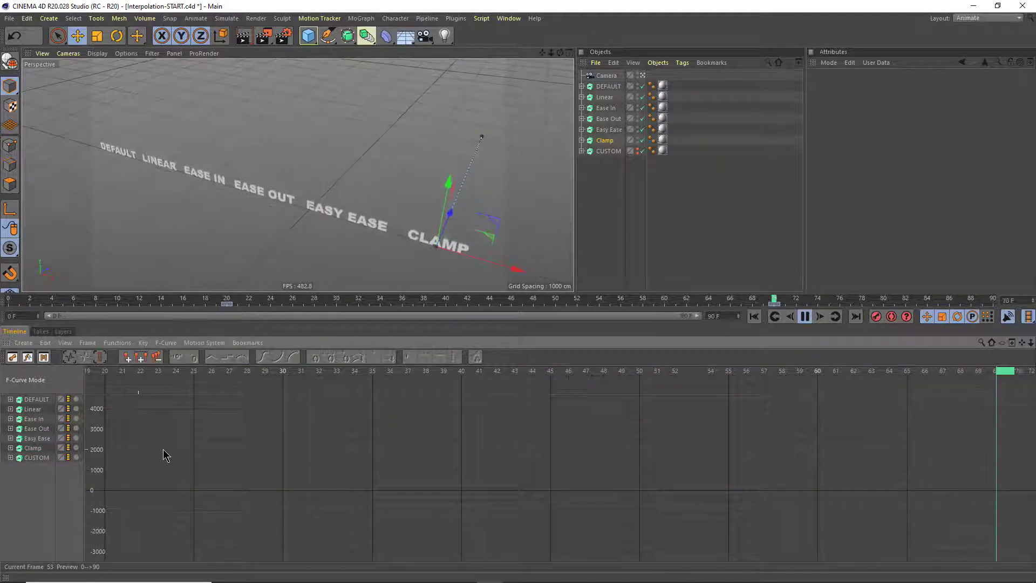
click(32, 448)
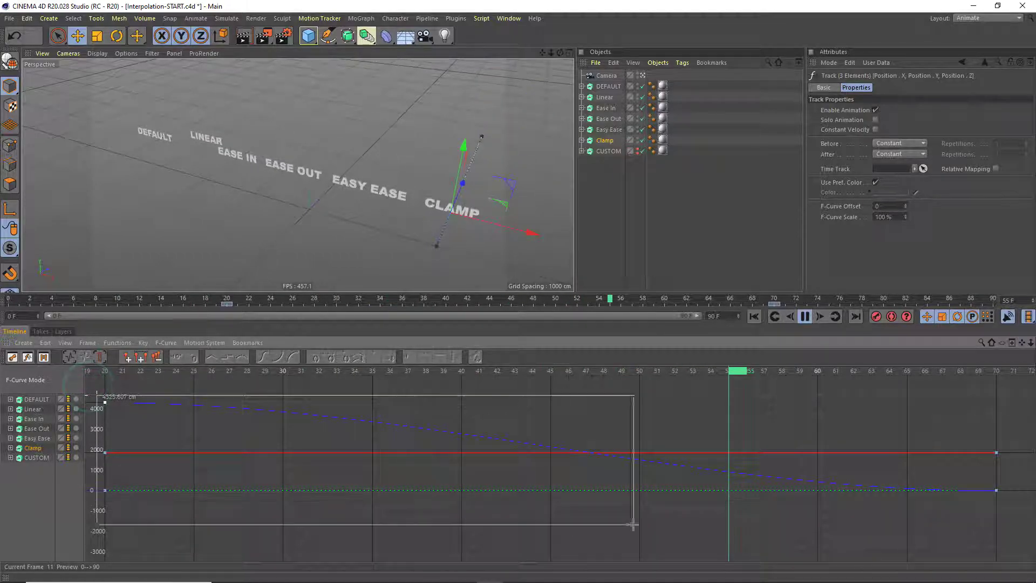
key(ctrl+a)
right_click(583, 421)
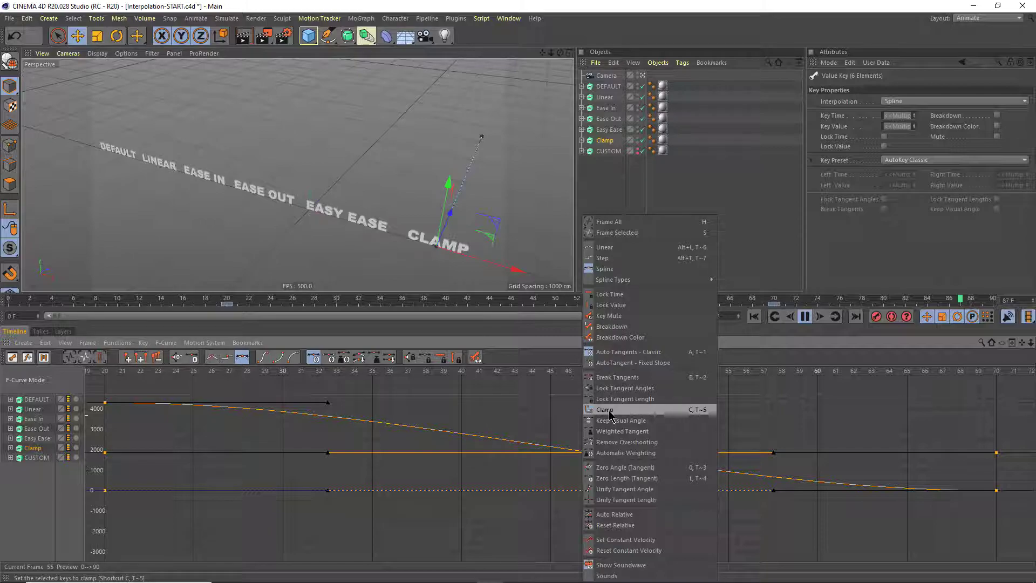
click(610, 416)
right_click(599, 412)
click(617, 410)
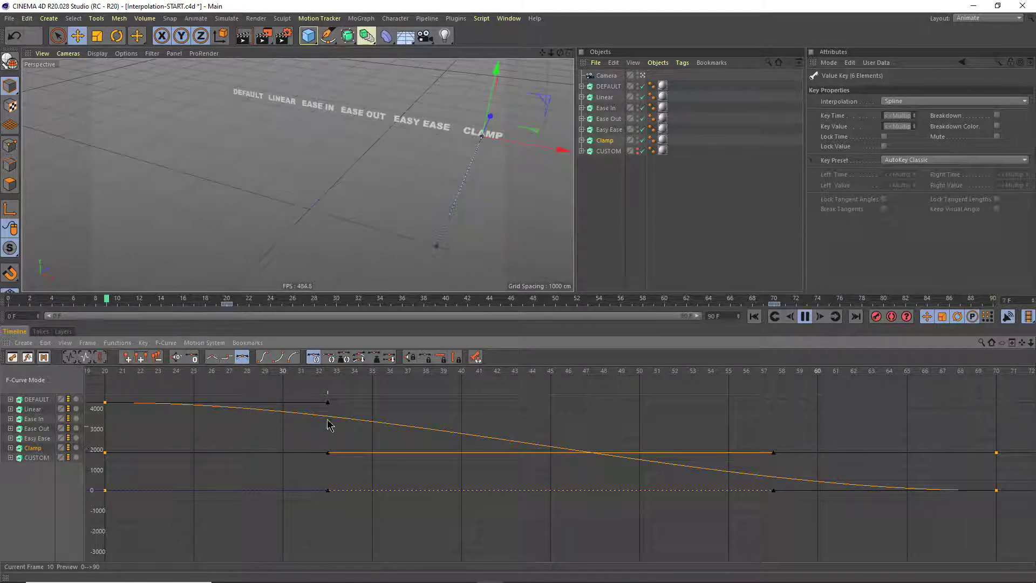
drag(327, 401, 340, 426)
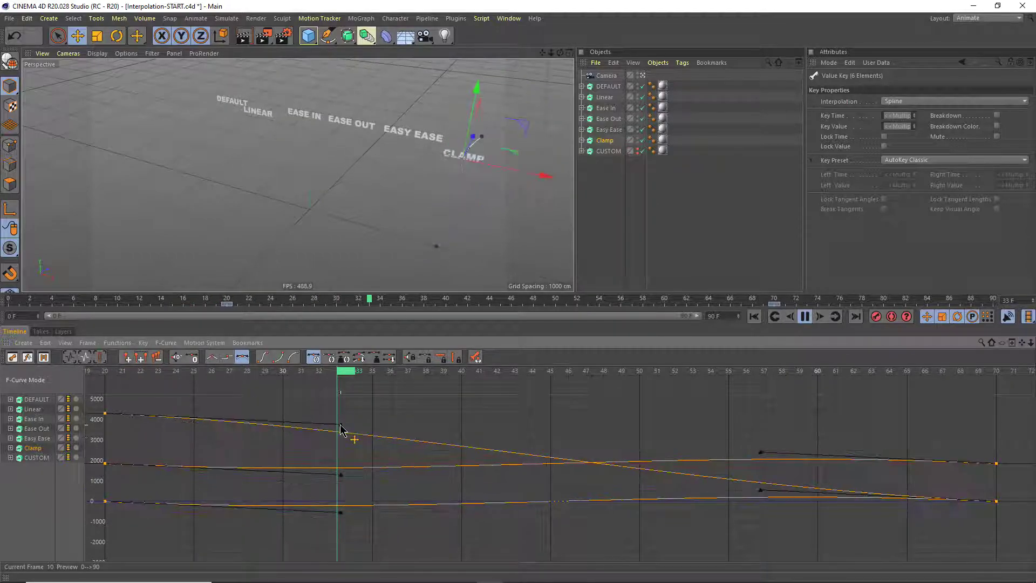
key(ctrl+z)
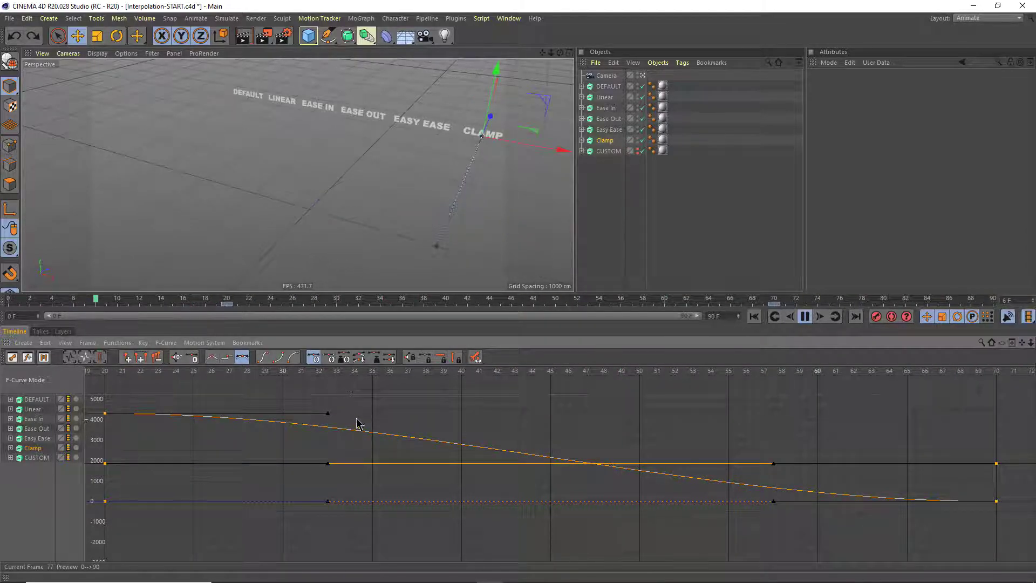
Step: Show the CUSTOM object's curves for editing, then stop playback at frame 0
click(608, 152)
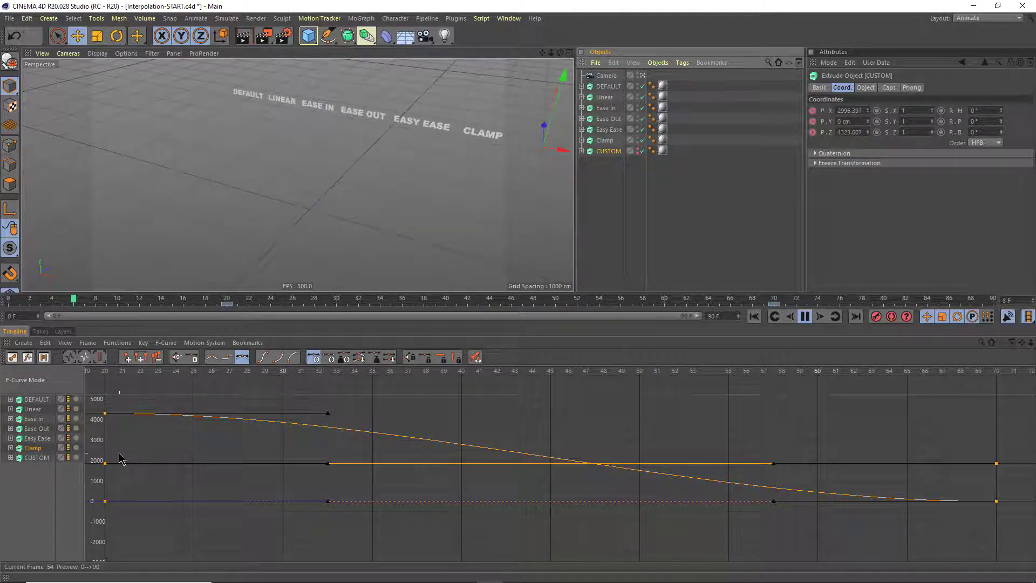
click(36, 457)
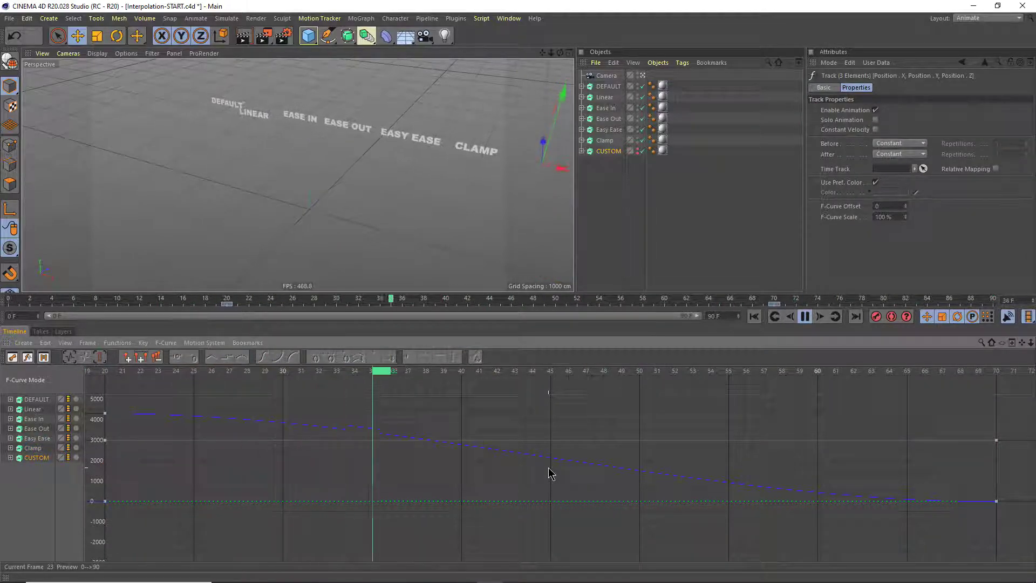
click(804, 319)
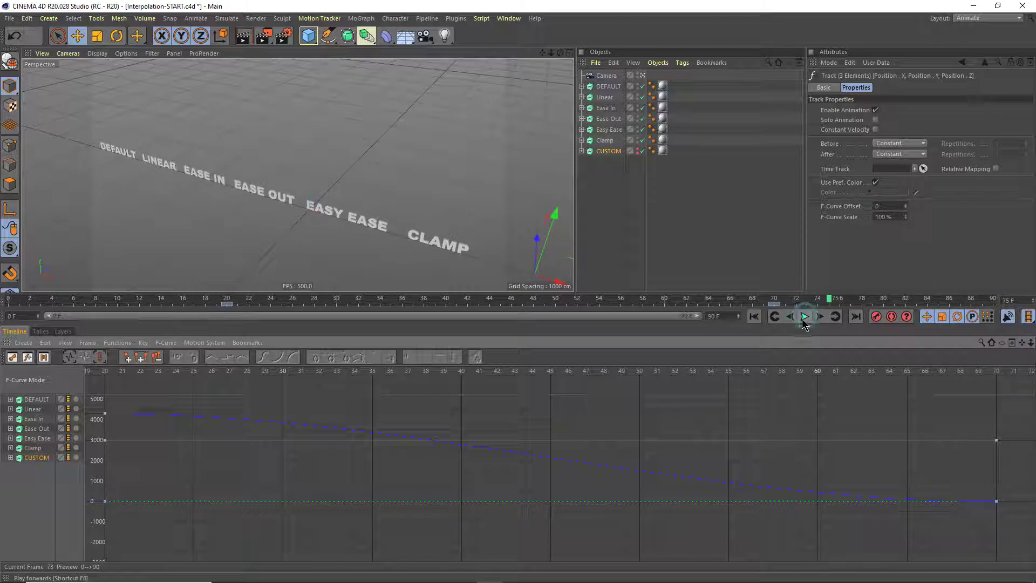
click(754, 317)
Step: Adjust the tangent slope at CUSTOM's frame-45 key and make the CUSTOM text visible in the viewport
click(551, 457)
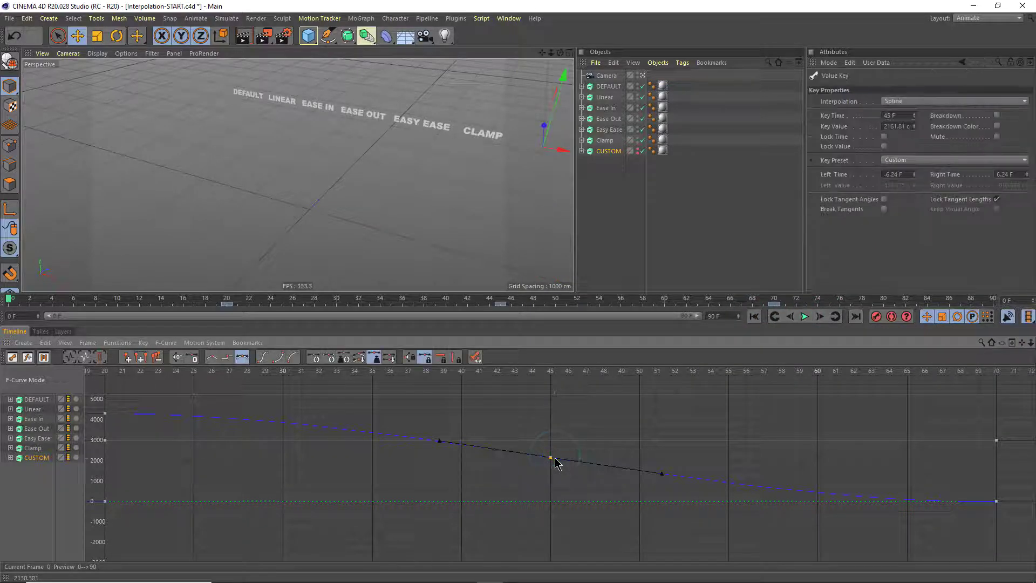
click(551, 458)
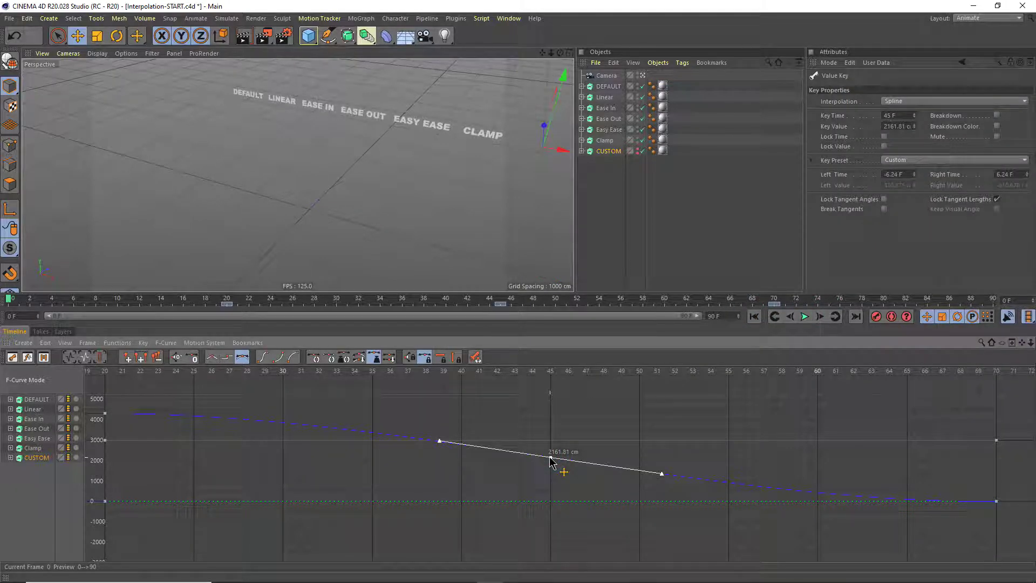
mouse_move(663, 473)
mouse_down()
mouse_move(666, 440)
mouse_move(654, 483)
mouse_move(657, 446)
mouse_move(646, 473)
mouse_up()
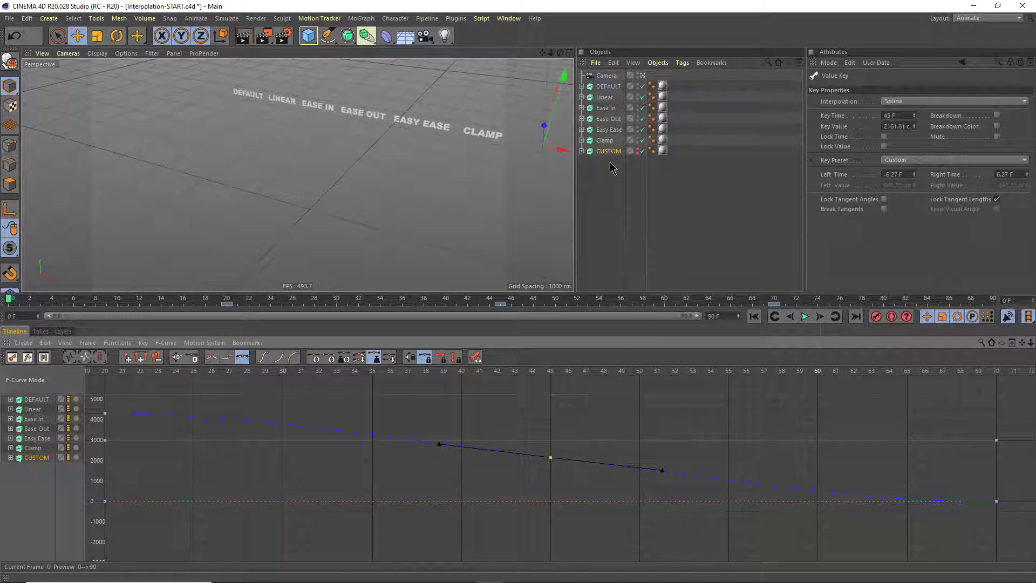
click(608, 154)
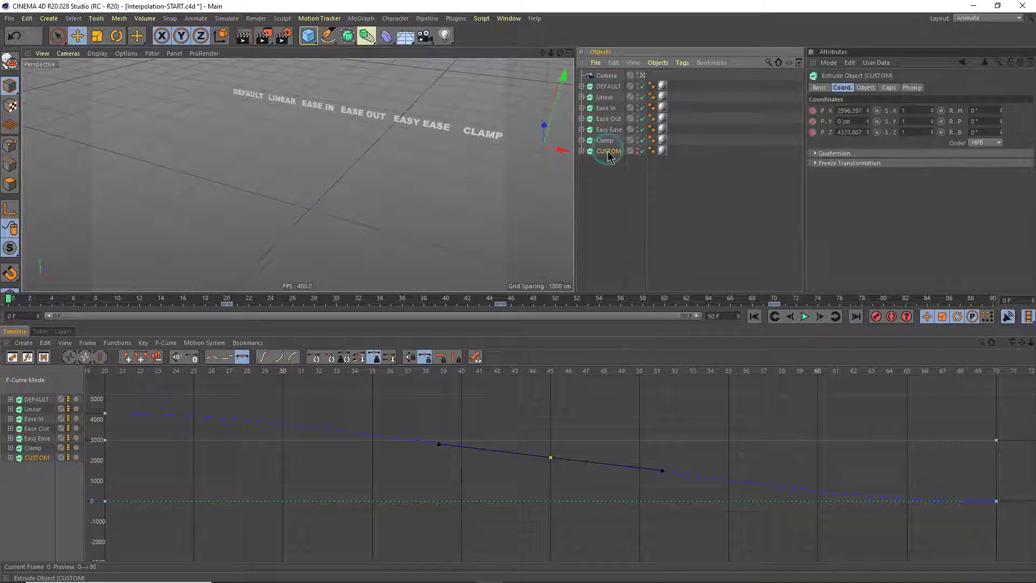
click(638, 151)
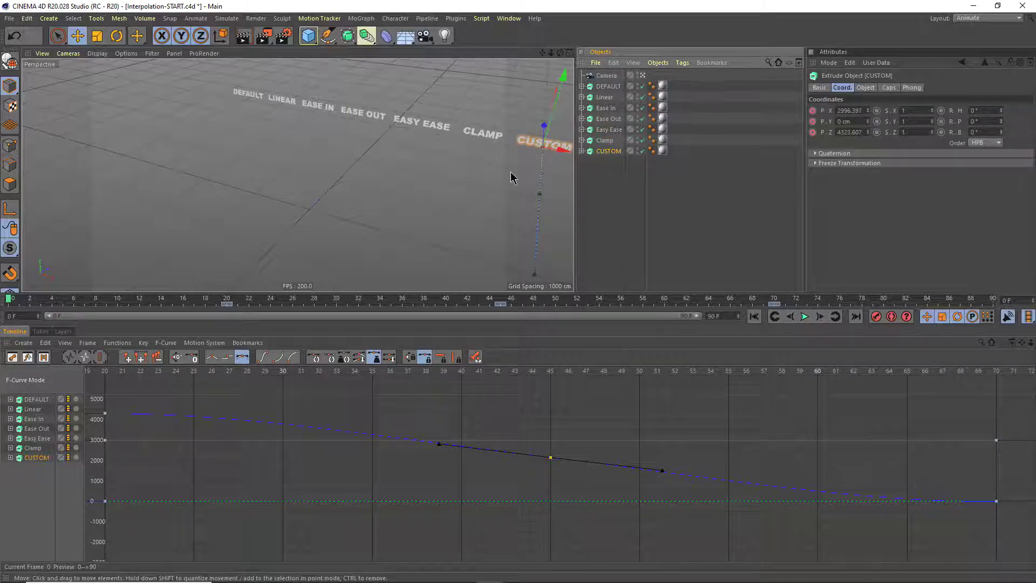
middle_click(526, 185)
key(super)
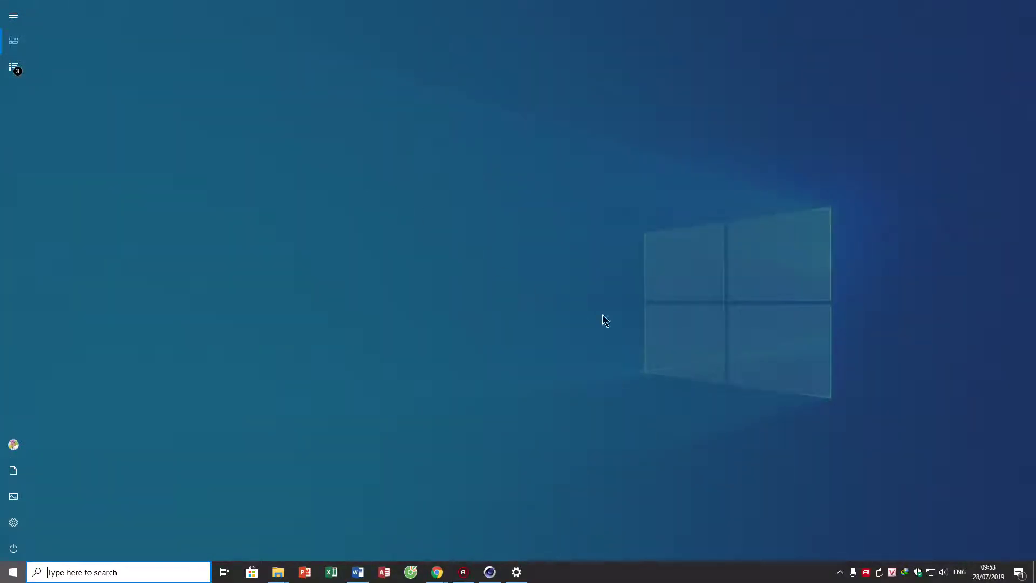
key(super)
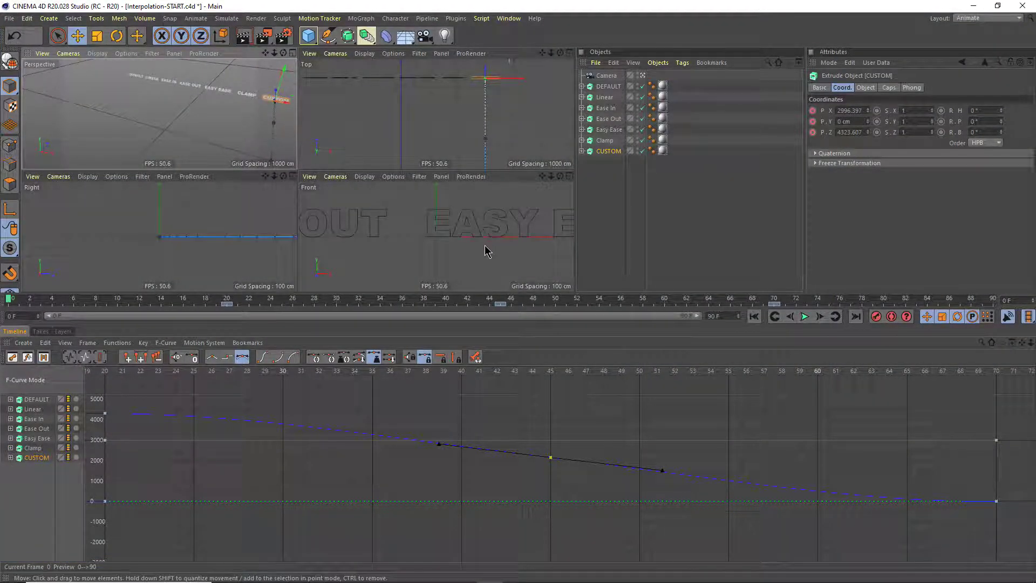
middle_click(212, 106)
mouse_move(455, 208)
alt+mouse_down()
mouse_move(316, 238)
mouse_move(388, 227)
mouse_move(366, 166)
mouse_move(346, 182)
alt+mouse_up()
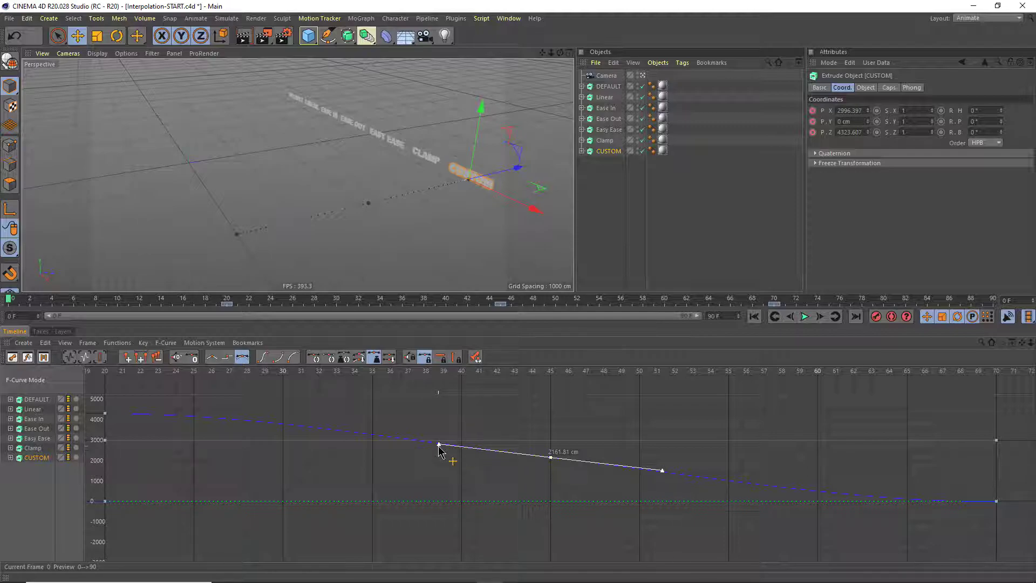
mouse_move(438, 448)
mouse_down()
mouse_move(444, 513)
mouse_move(440, 465)
mouse_up()
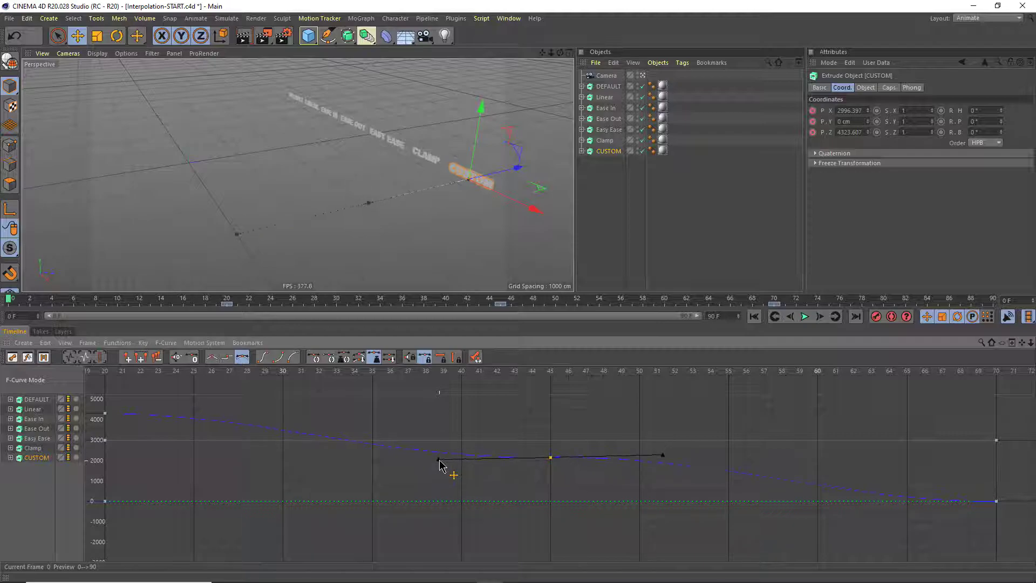
key(ctrl+z)
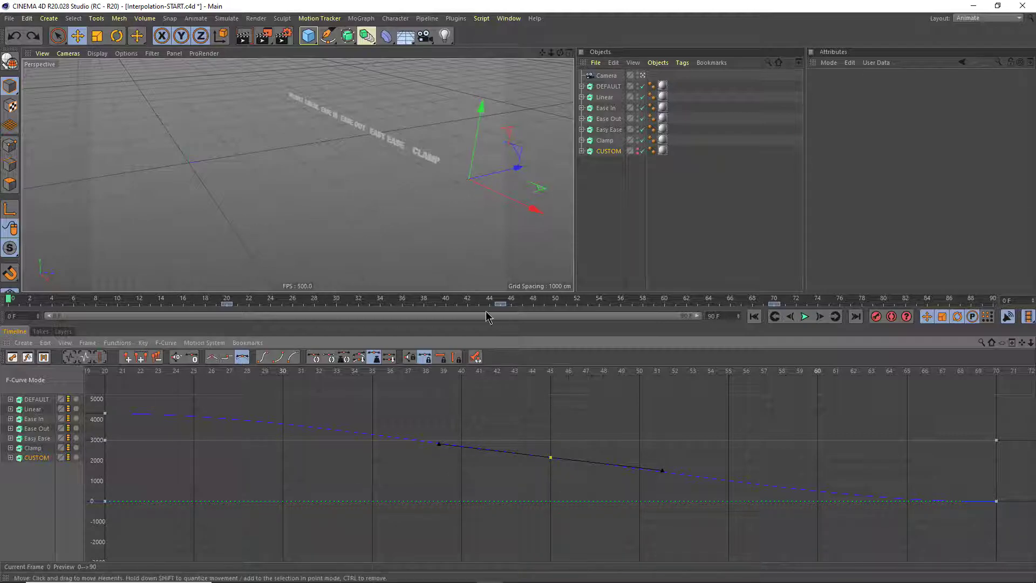
Step: Isolate the frame-38 key on CUSTOM's lower zero-value curve and delete it
click(548, 500)
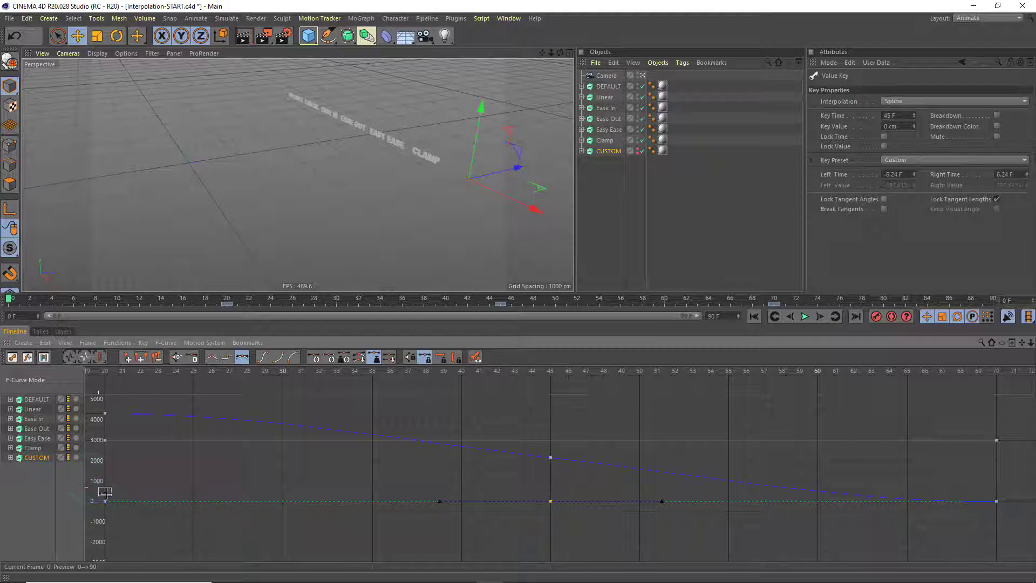
drag(106, 492, 1027, 526)
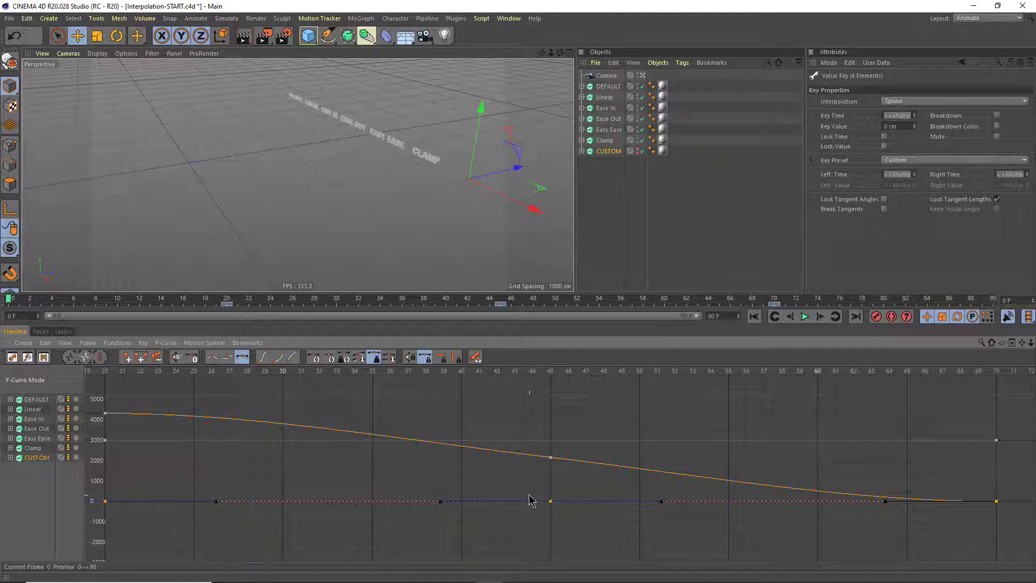
click(422, 502)
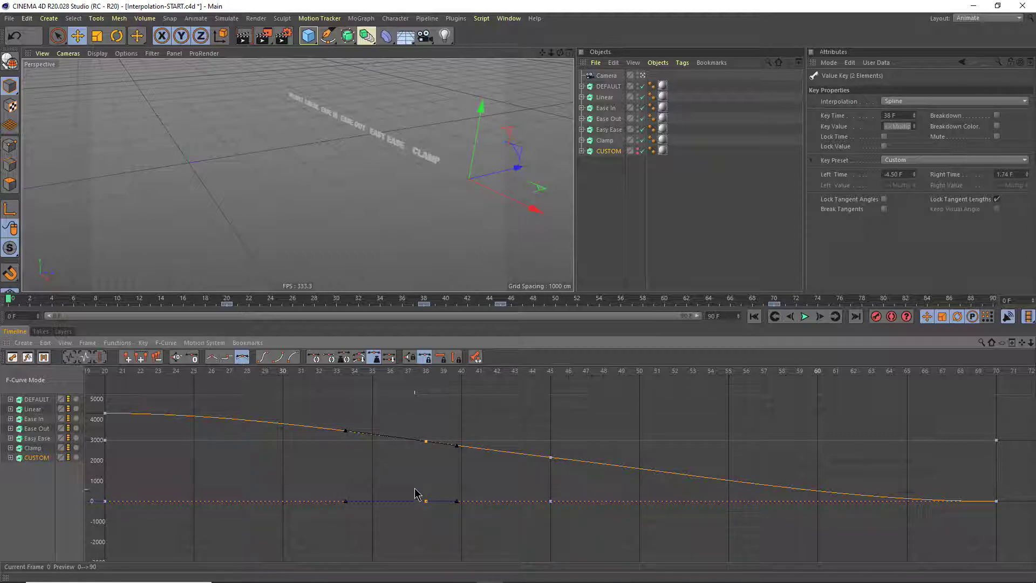
drag(450, 525, 452, 531)
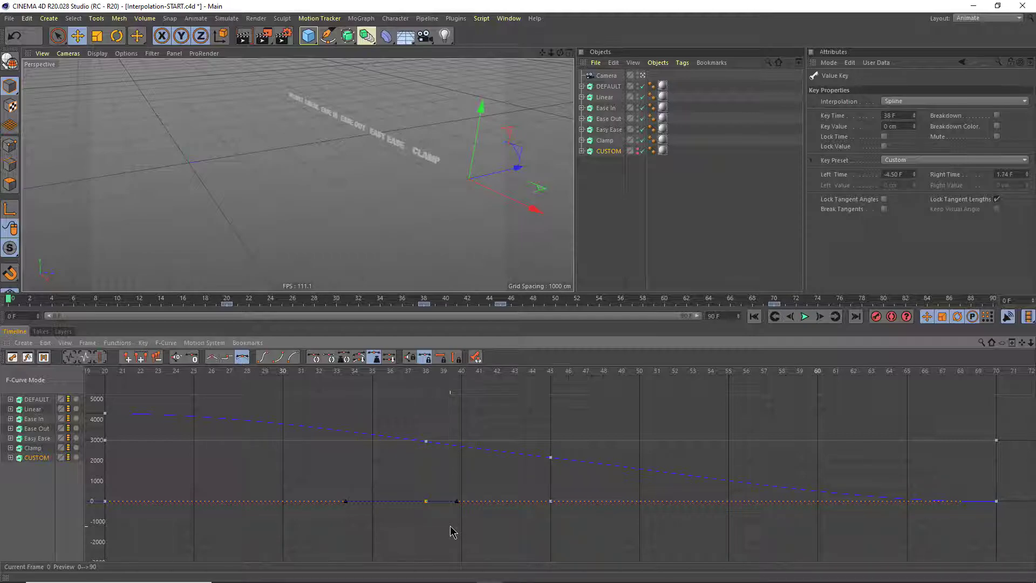
key(Delete)
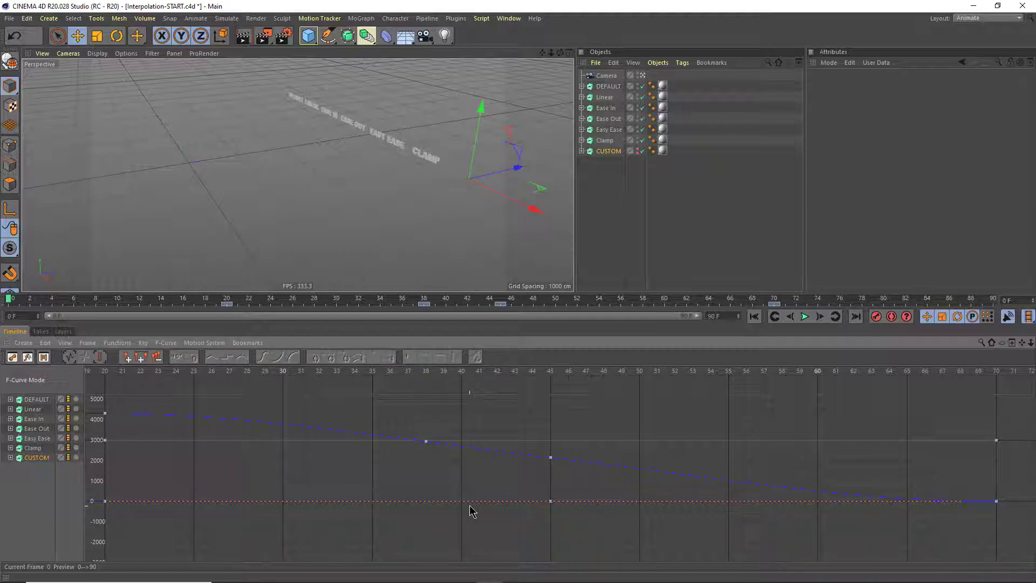